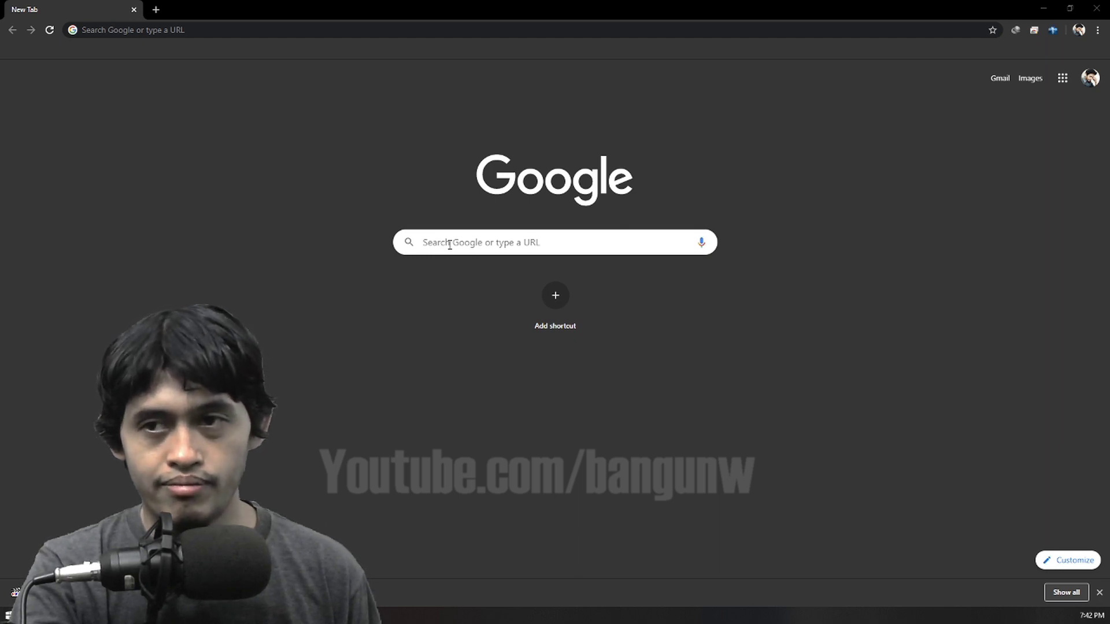
Step: Search Google for "virtual cam obs" and open the OBS-VirtualCam page on the OBS Forums
left_click(450, 244)
type("virtual cam obs")
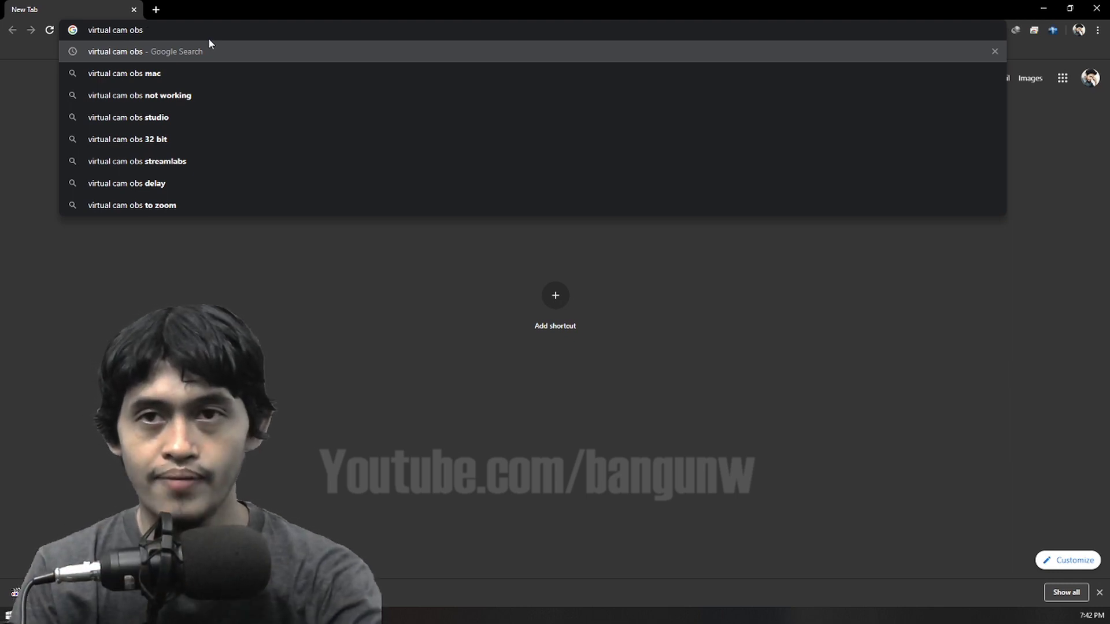
key("Return")
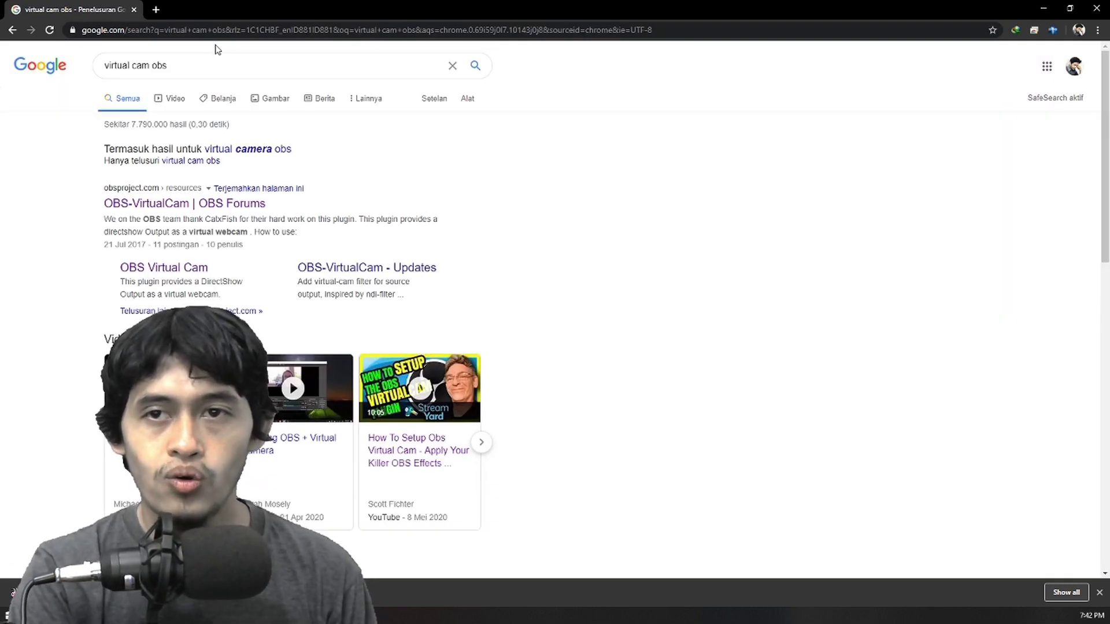
left_click(162, 207)
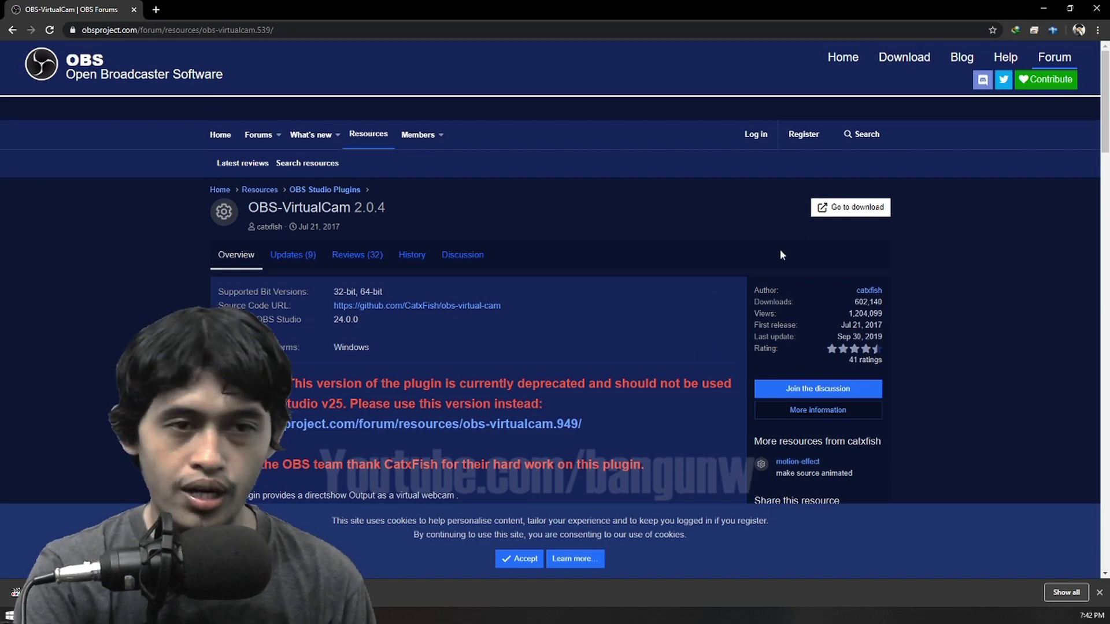
Step: Download the OBS-VirtualCam 2.0.4 installer from the plugin page and launch it
scroll(1107, 190, "down", 15)
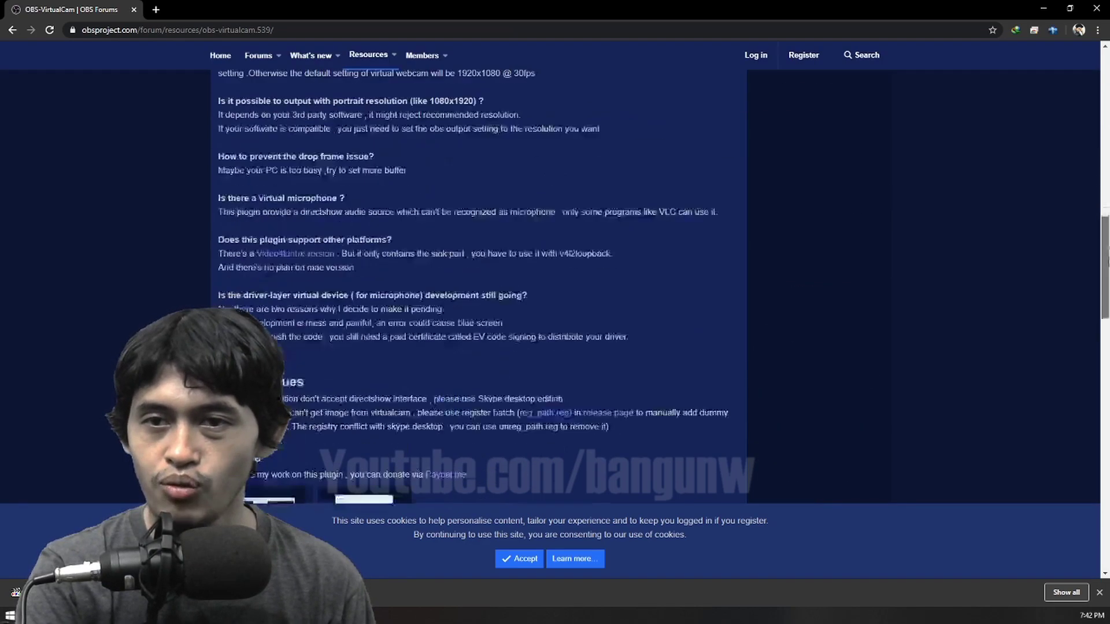
scroll(957, 134, "up", 20)
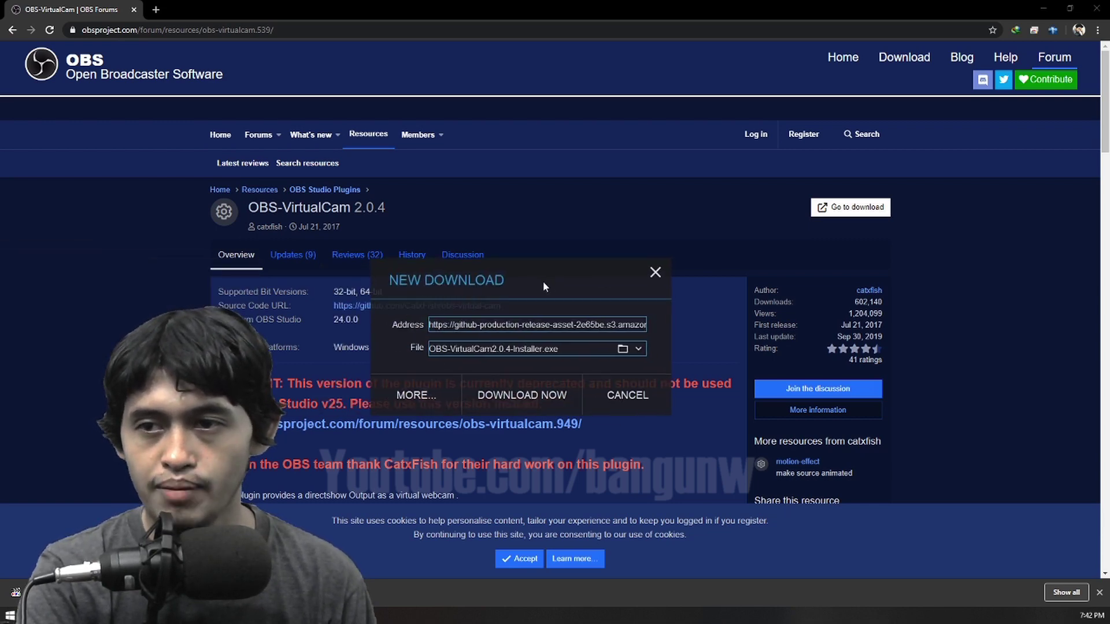
left_click(521, 411)
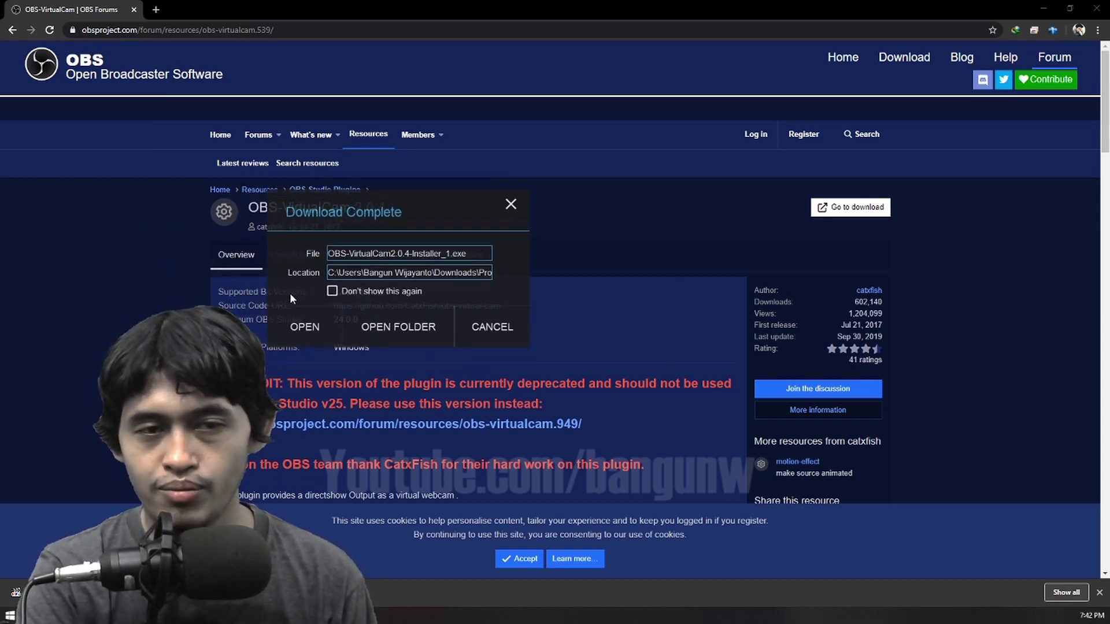
left_click(296, 327)
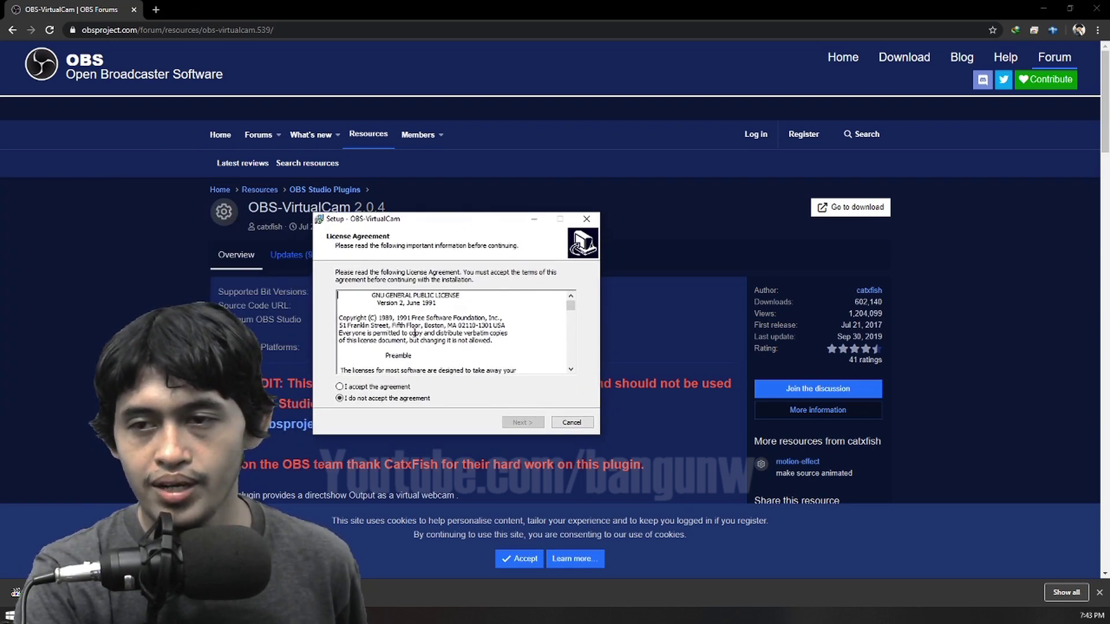
Step: Try to install OBS-VirtualCam with the license accepted and 4 virtual cameras registered, and exit the setup at the prompt to close OBS Studio
left_click(381, 387)
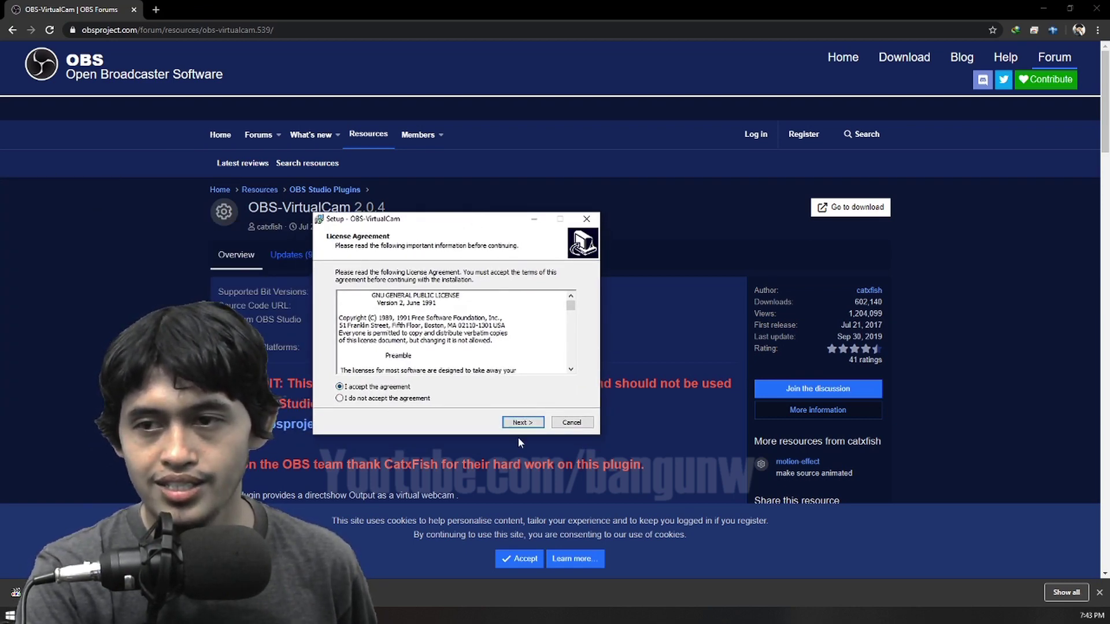
left_click(522, 423)
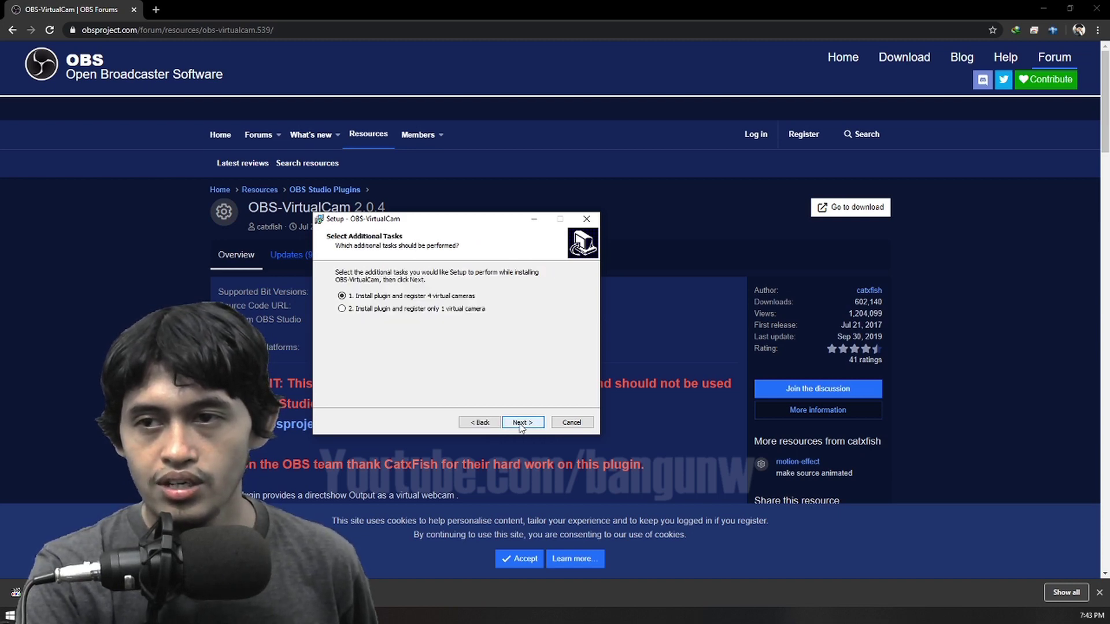
left_click(522, 423)
left_click(480, 423)
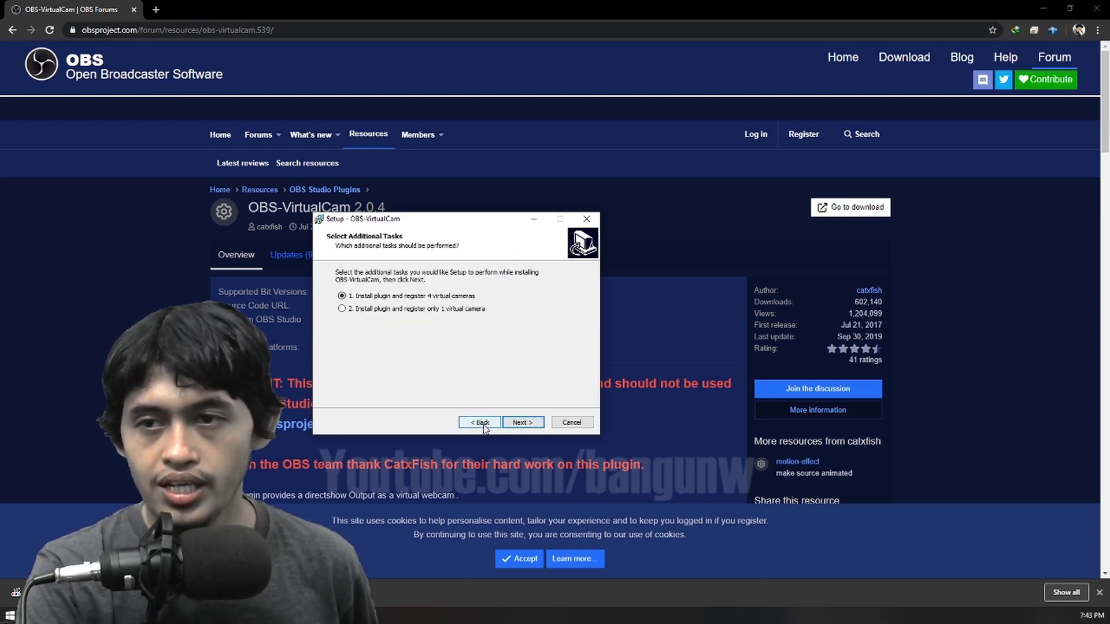
left_click(513, 426)
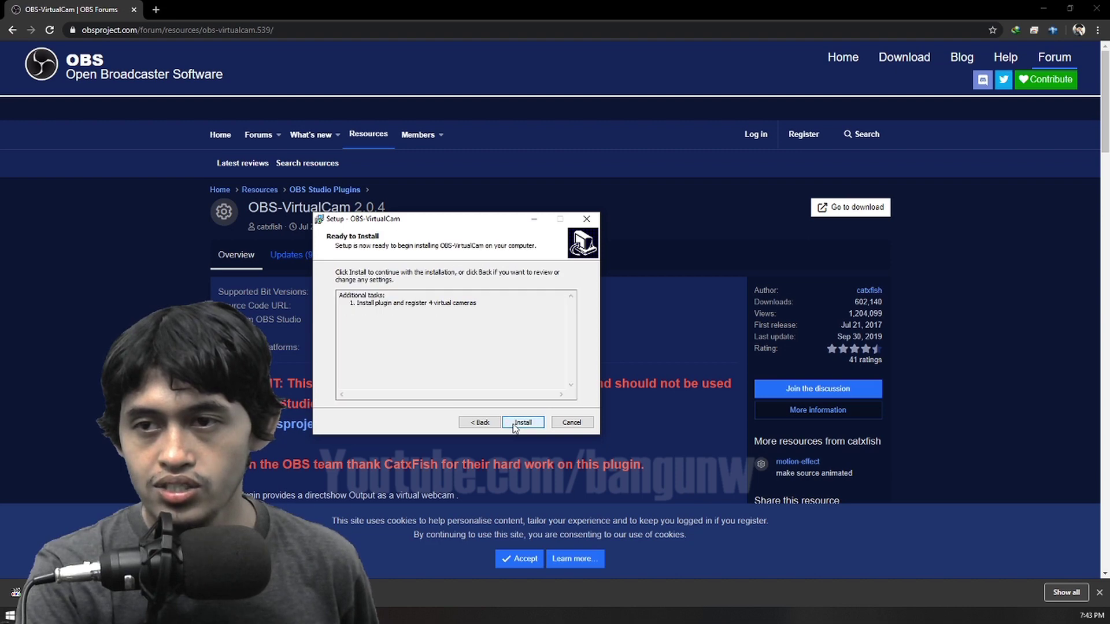
left_click(515, 426)
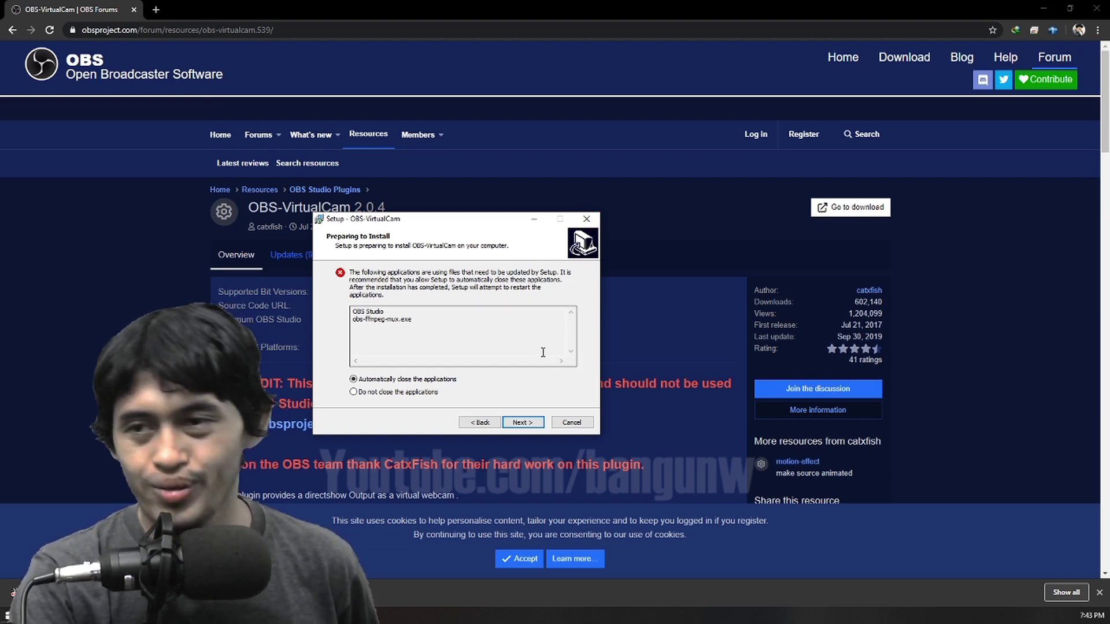
left_click(580, 217)
left_click(575, 363)
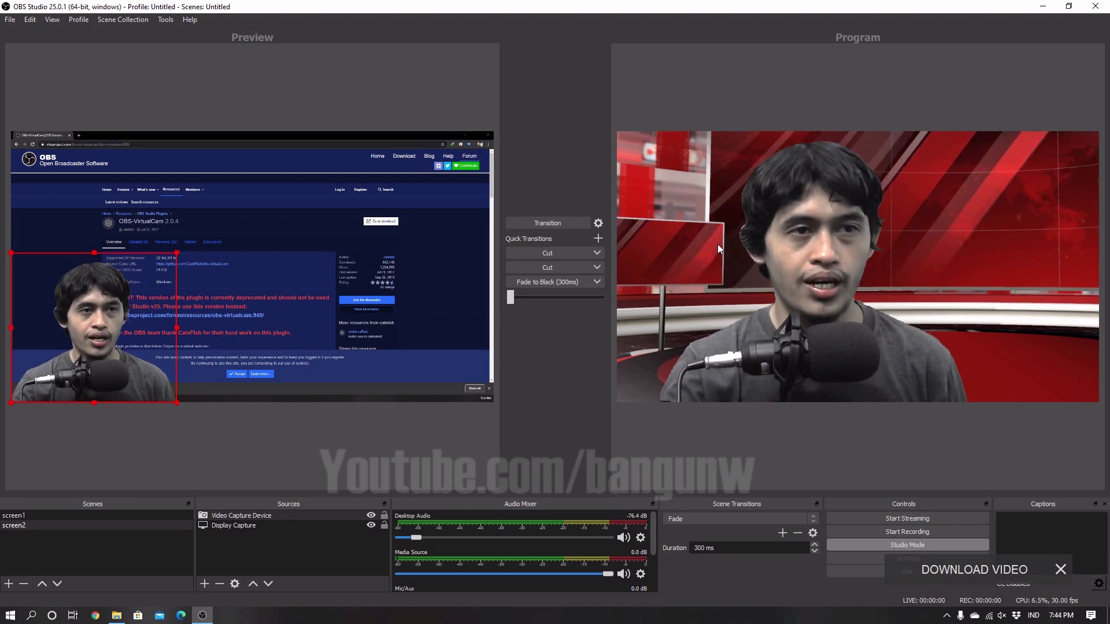
Step: In OBS Studio, open the VirtualCam settings with AutoStart and Keep Aspect Ratio enabled, and stop the running virtual camera
left_click(165, 21)
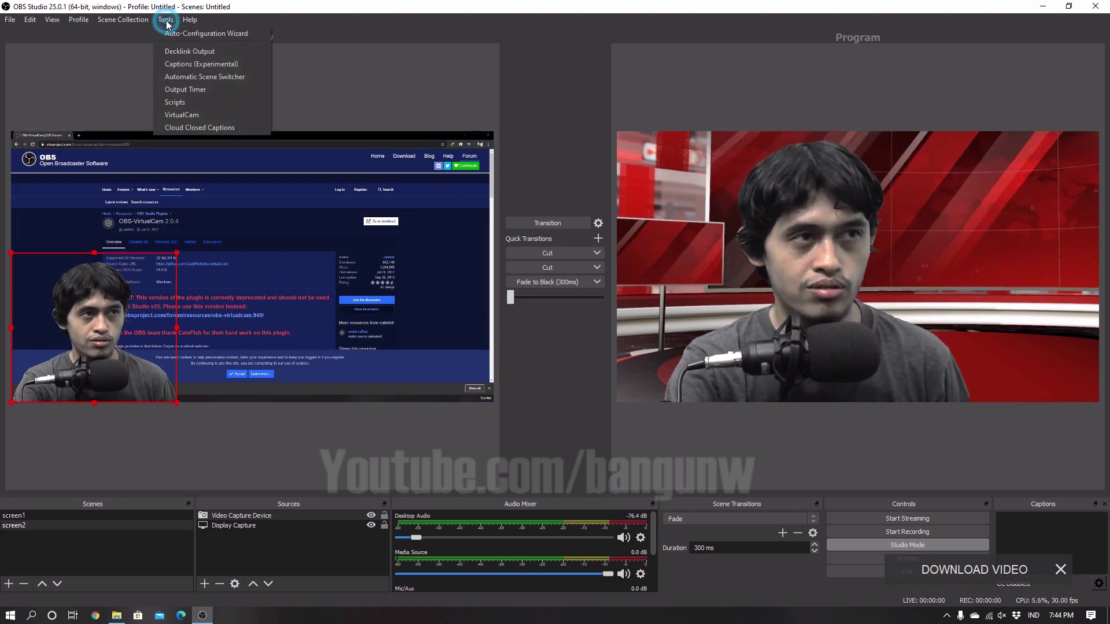
left_click(192, 116)
left_click_drag(569, 184, 514, 182)
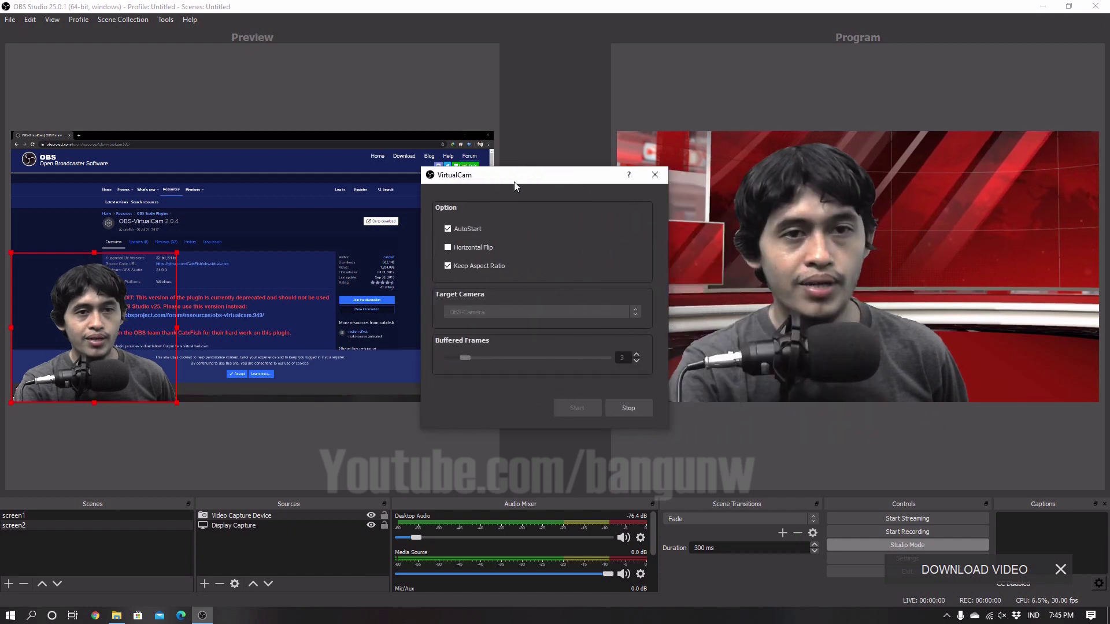
left_click(447, 229)
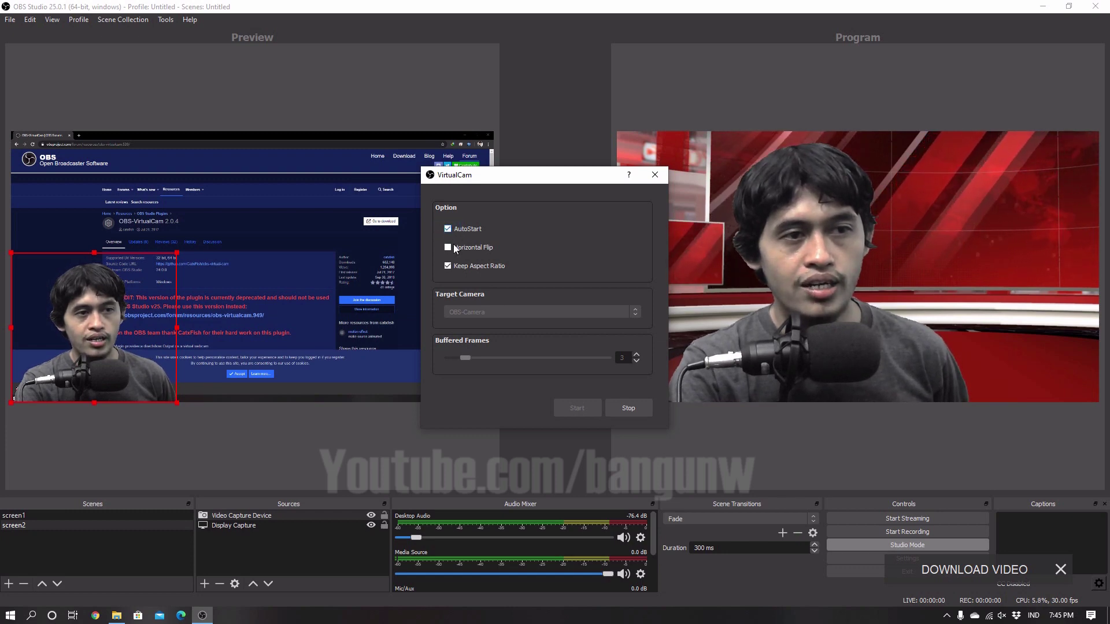
left_click(455, 268)
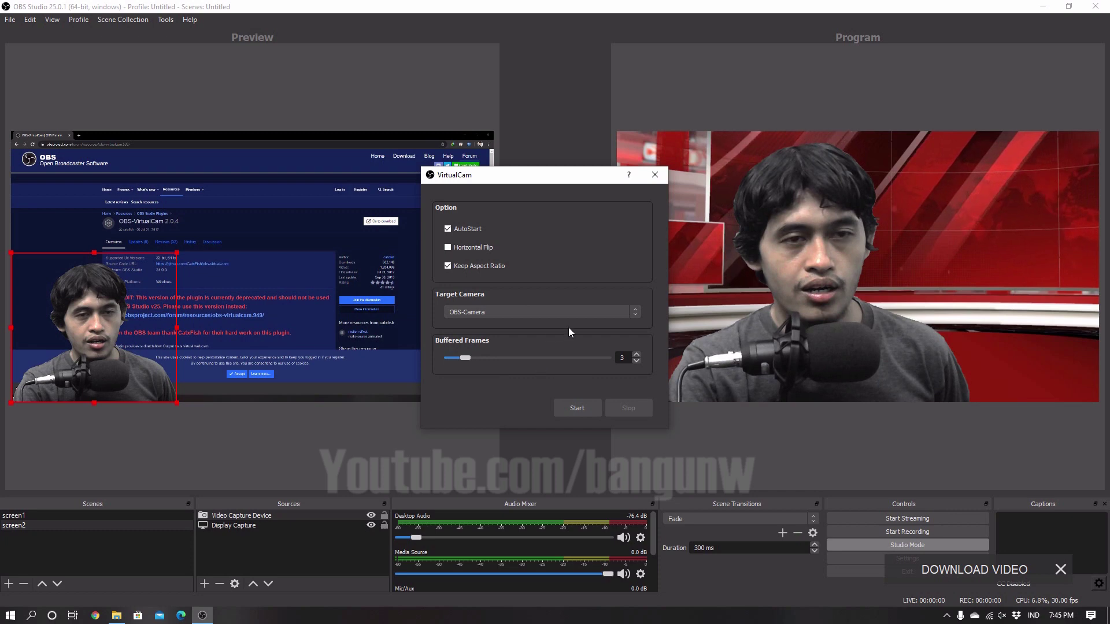
Step: Choose OBS-Camera as the VirtualCam target camera and start the virtual camera output
left_click(564, 311)
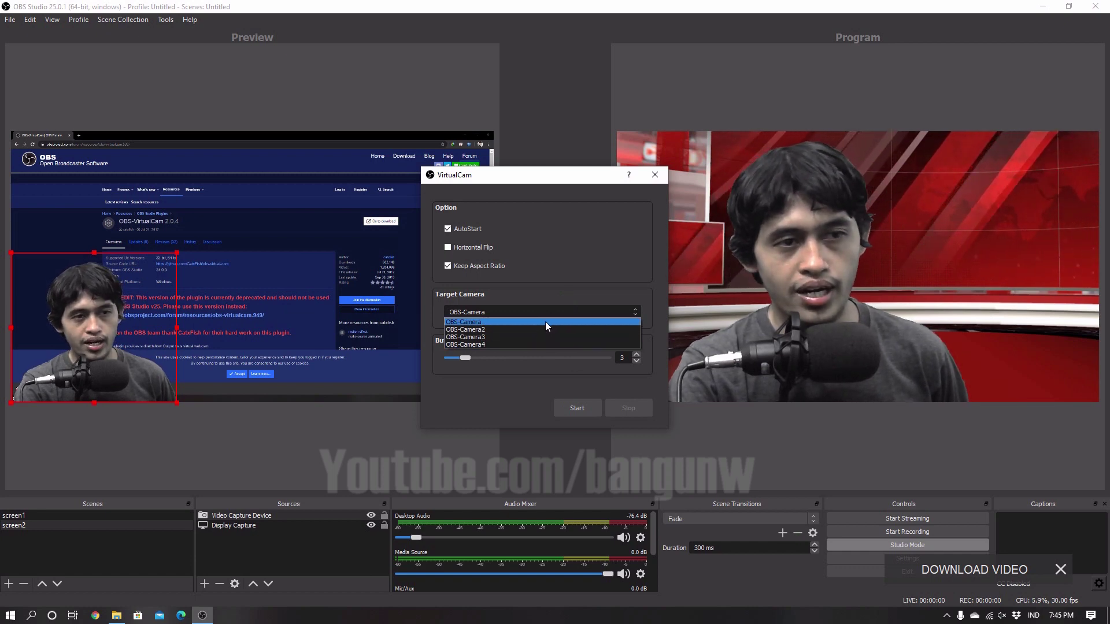
left_click(546, 322)
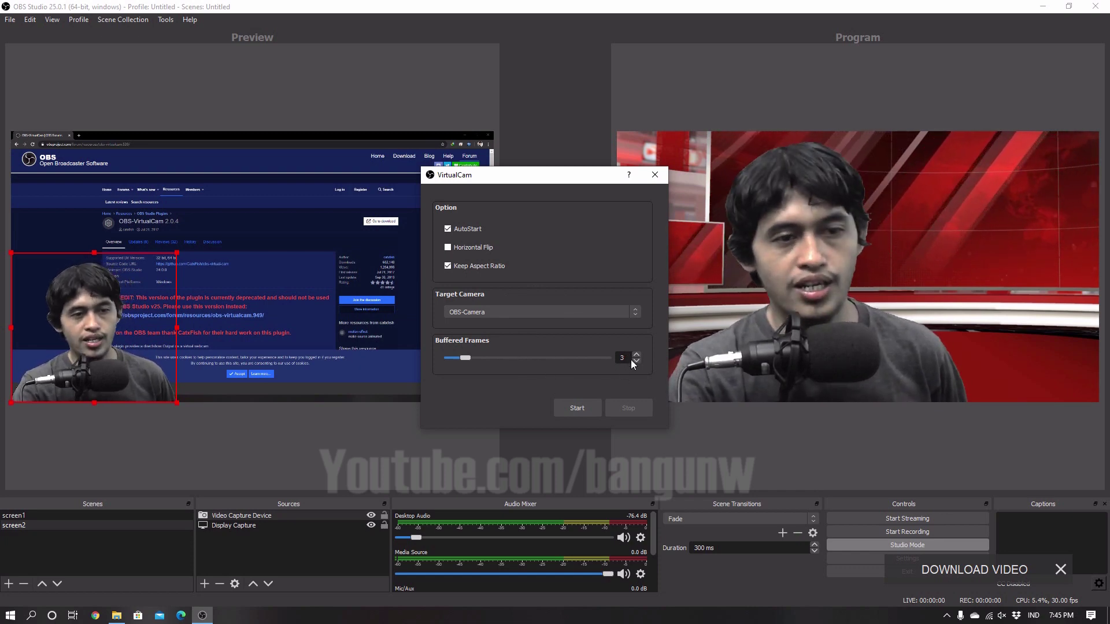
left_click(560, 411)
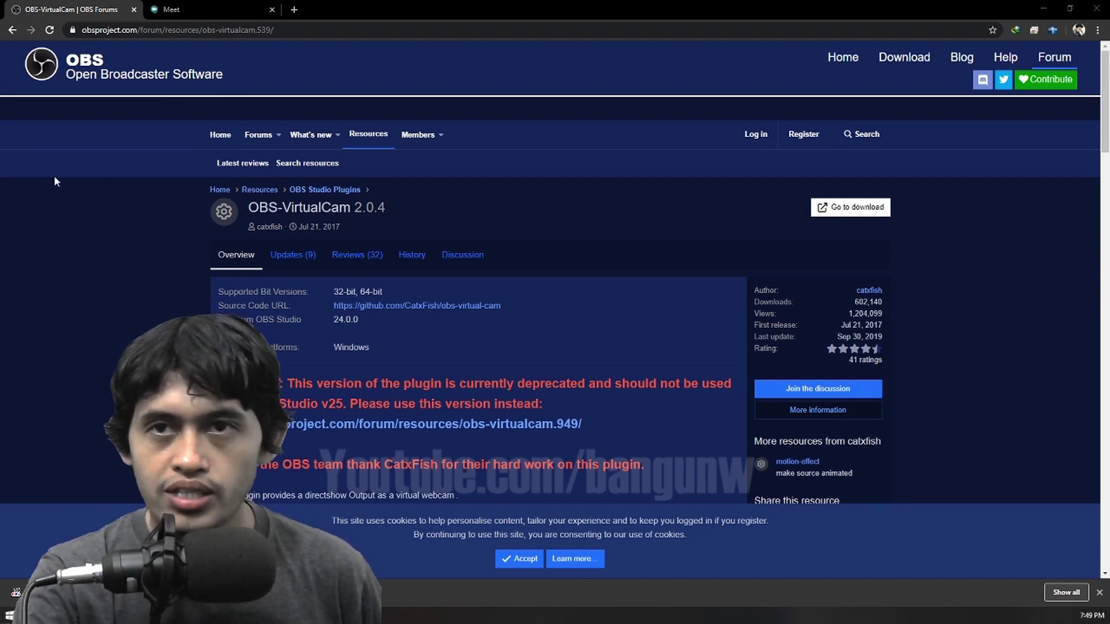
Step: Switch to Google Meet in the browser and start a meeting with the nickname "testing"
left_click(170, 10)
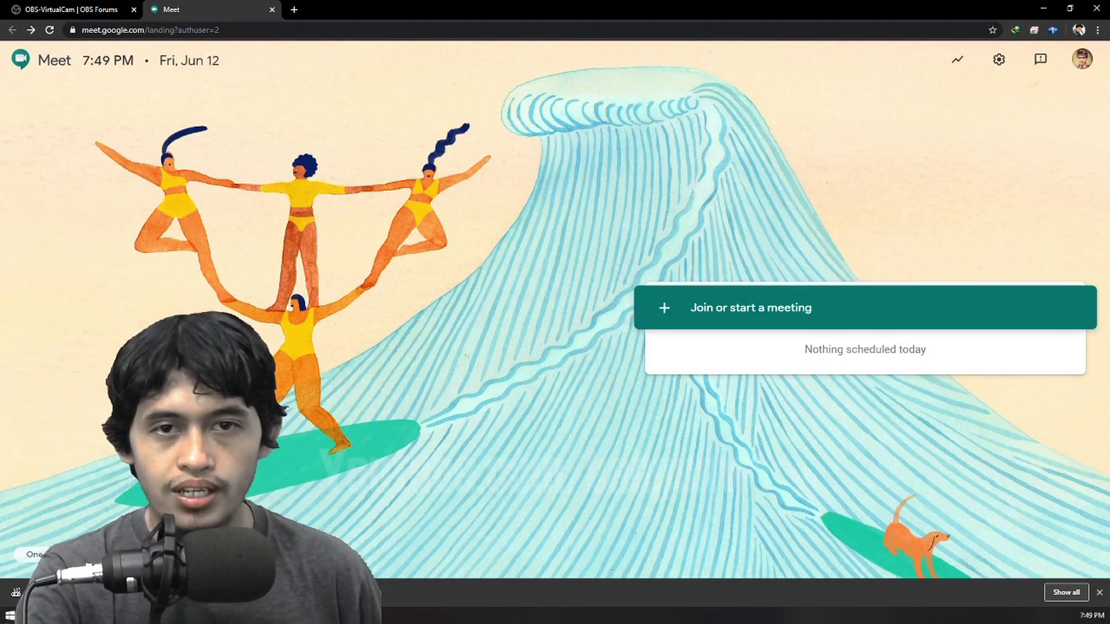
left_click(755, 312)
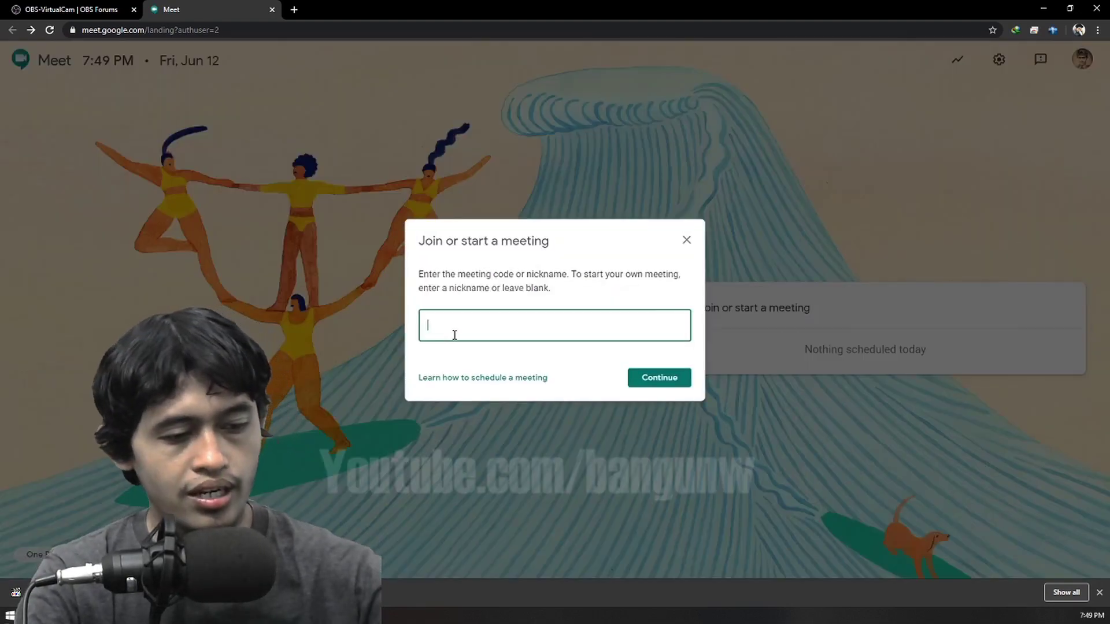
type("test")
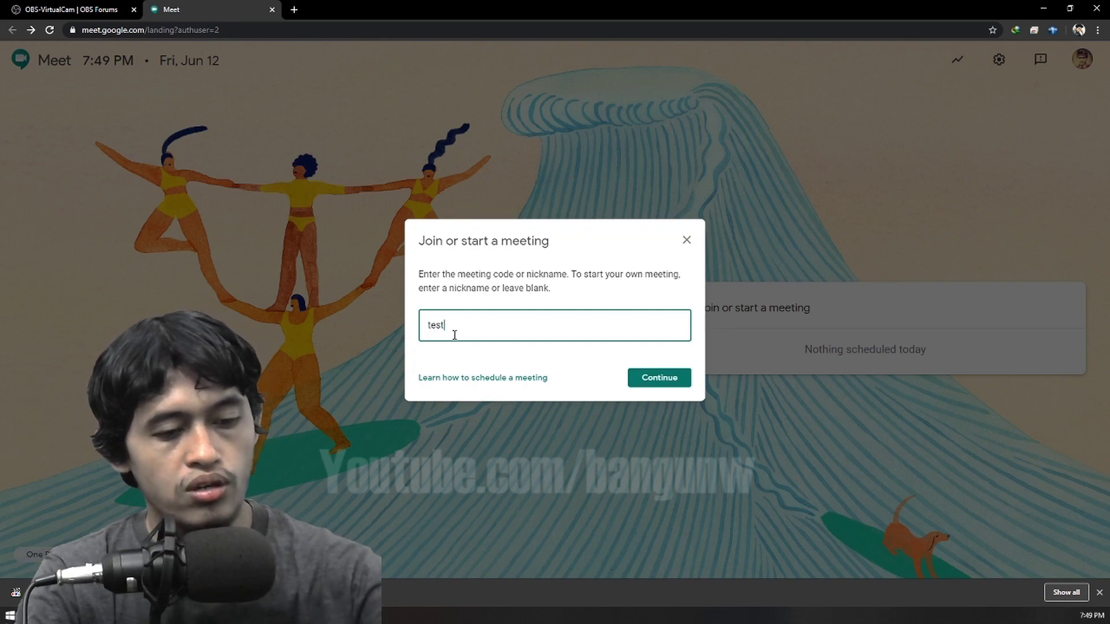
type("ing")
left_click(651, 379)
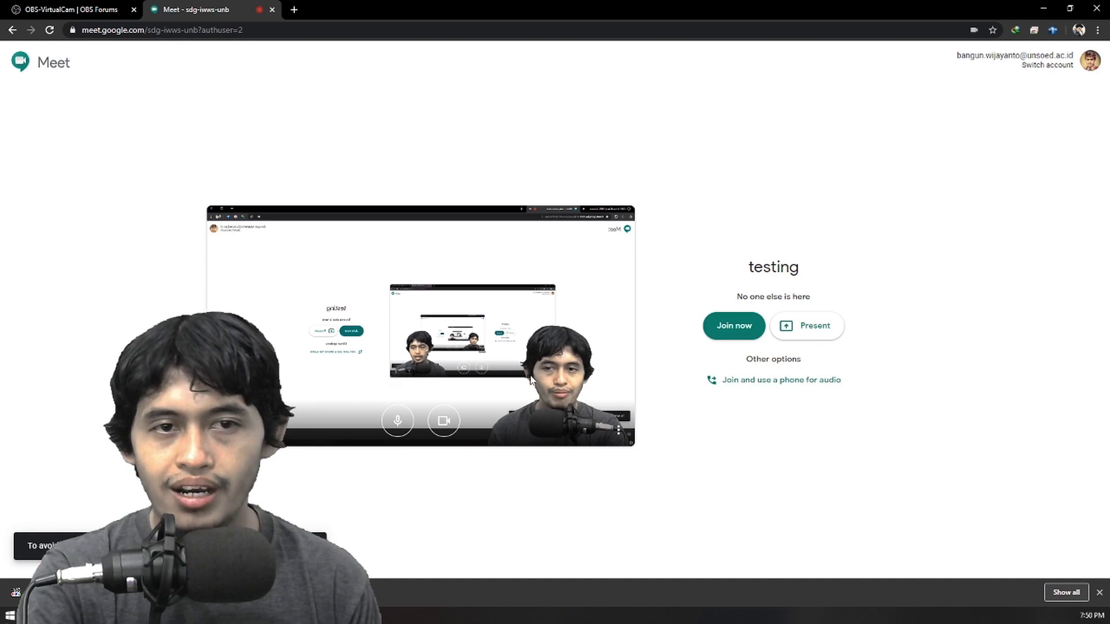
Step: Select OBS-Camera as the camera in the Meet video settings and join the meeting
left_click(616, 433)
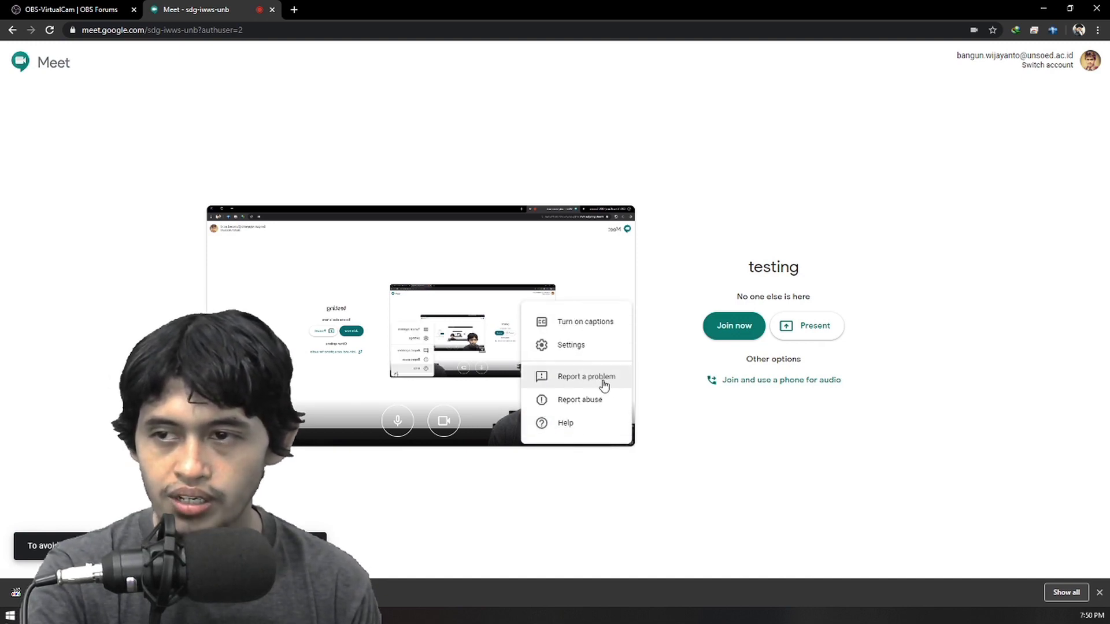
left_click(602, 345)
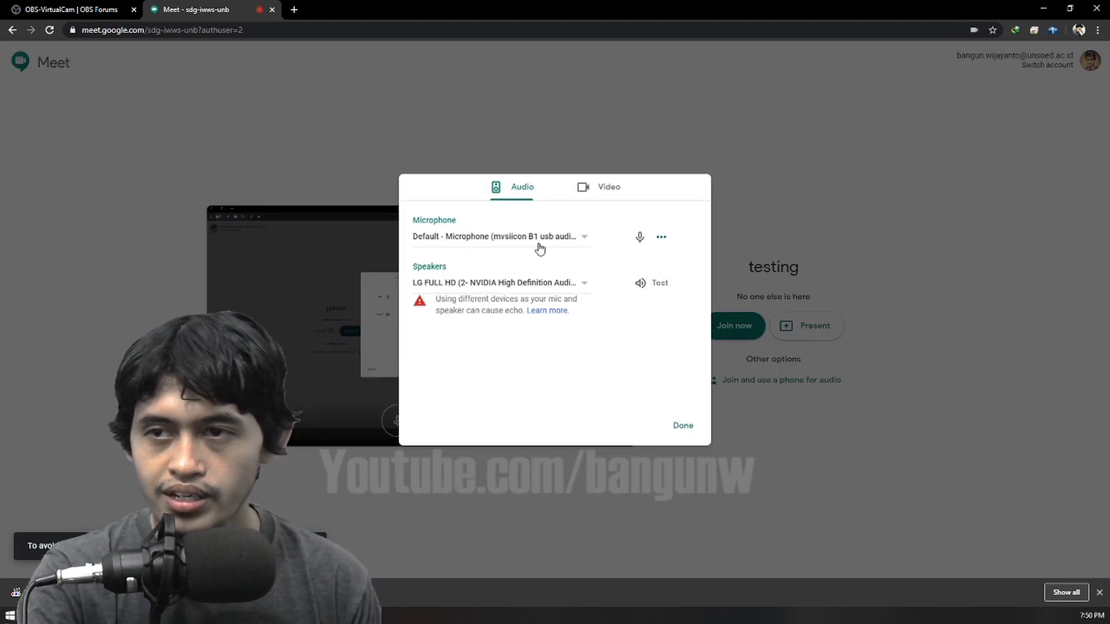
left_click(601, 187)
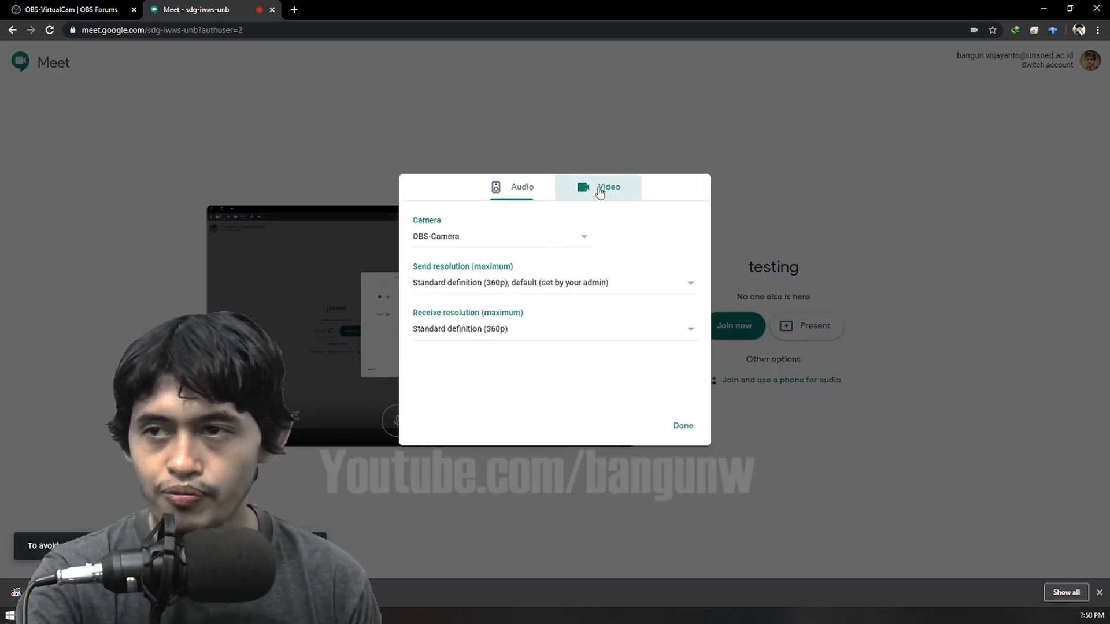
left_click(552, 243)
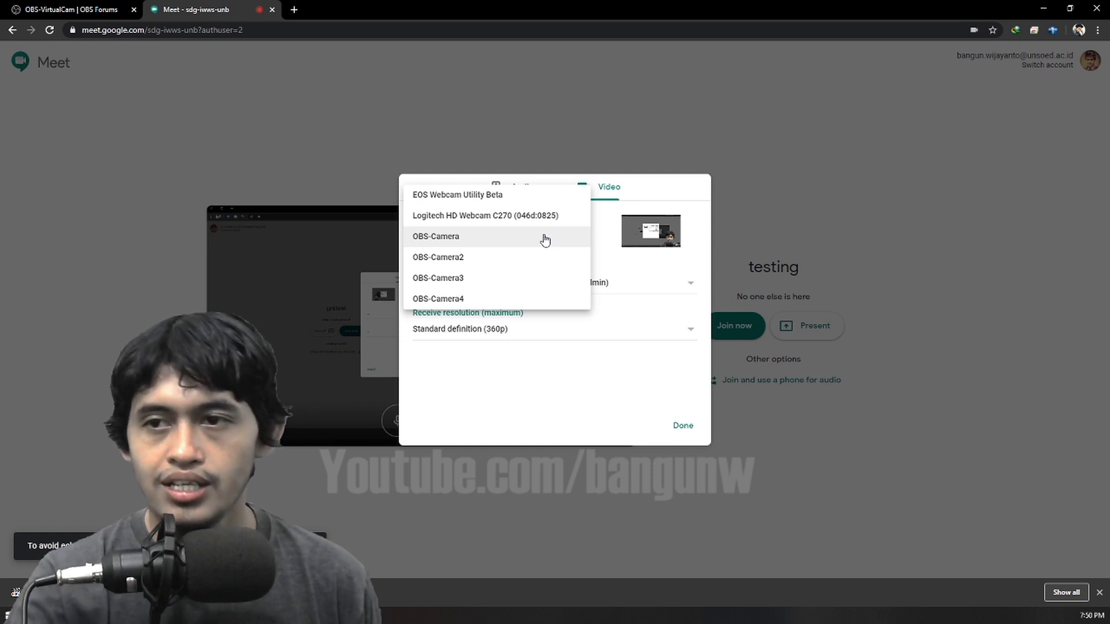
left_click(545, 238)
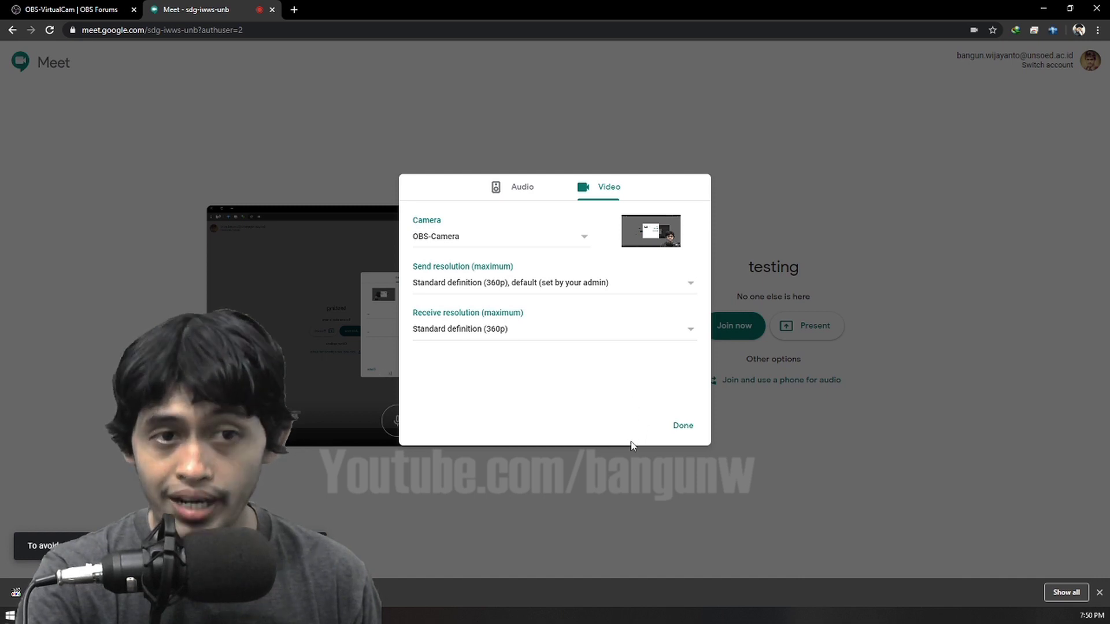
left_click(677, 428)
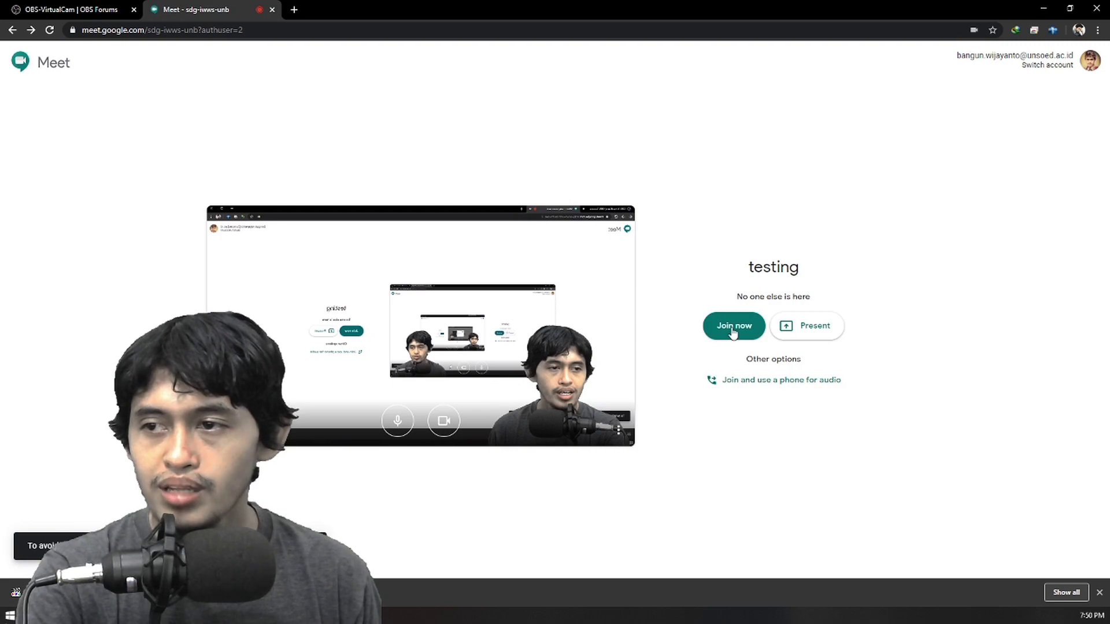
left_click(733, 327)
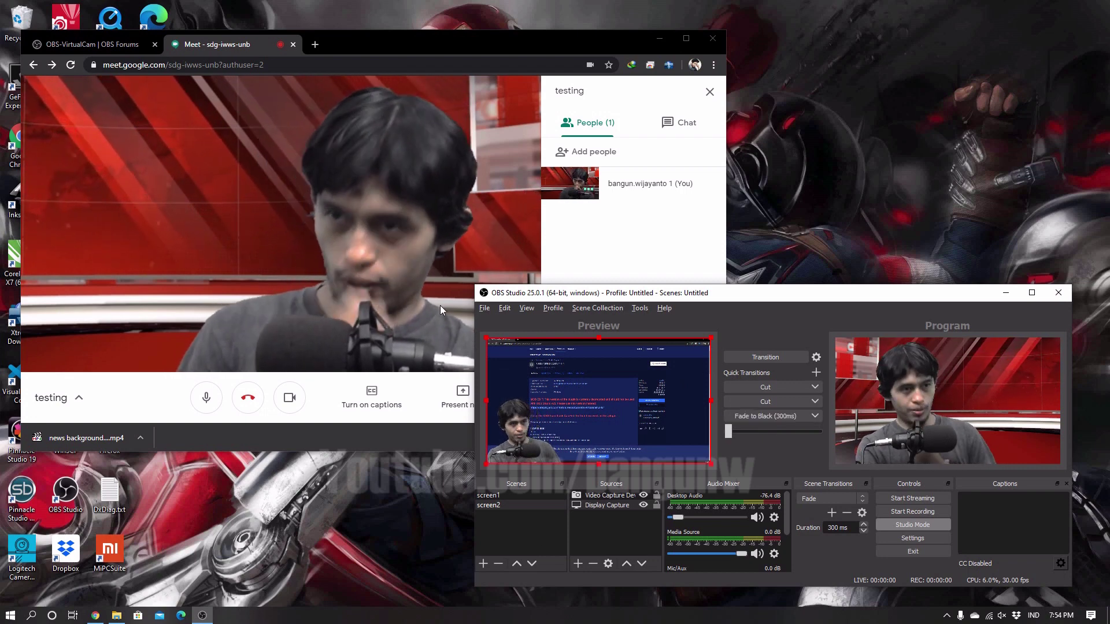
Step: In OBS Studio, preview screen1 and screen2, transition screen2 to the program output, and move the window clear of the Meet video
left_click(508, 495)
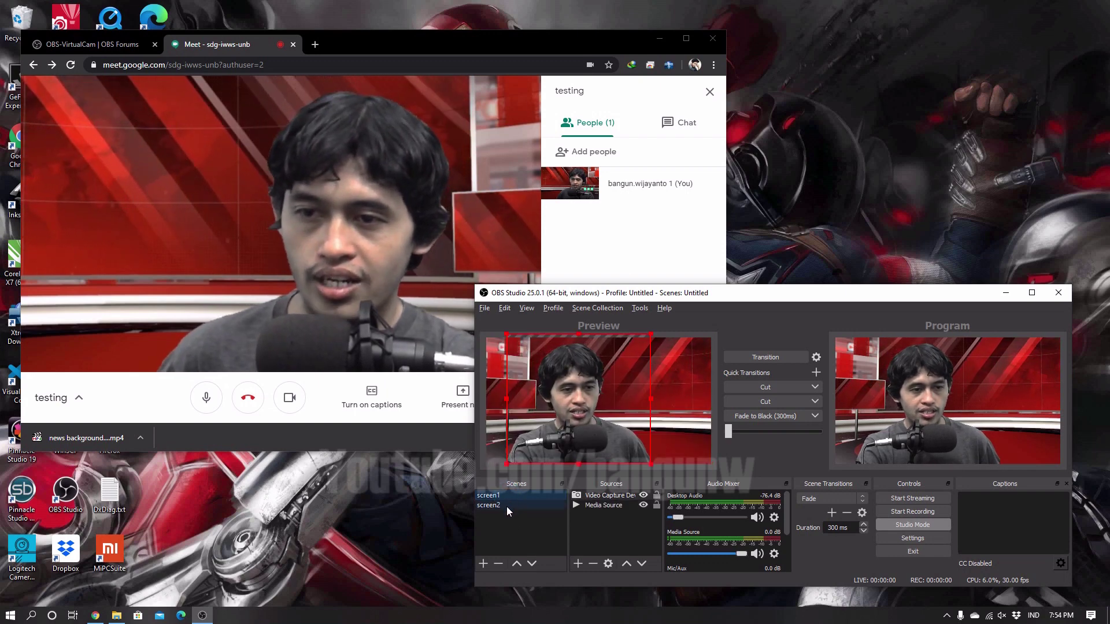
left_click(507, 506)
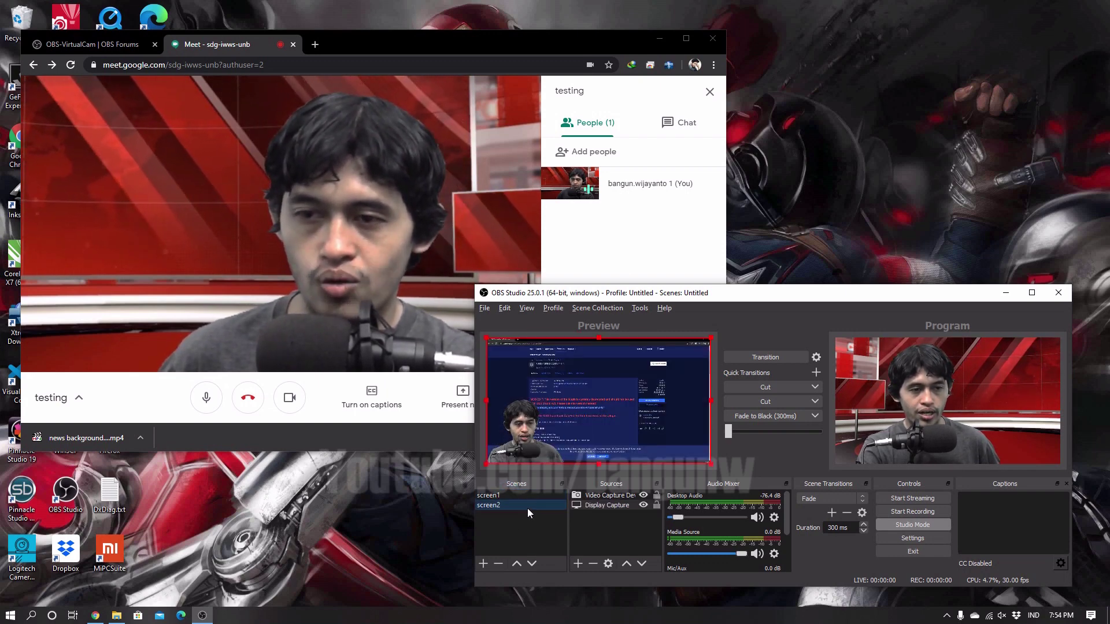
left_click(783, 358)
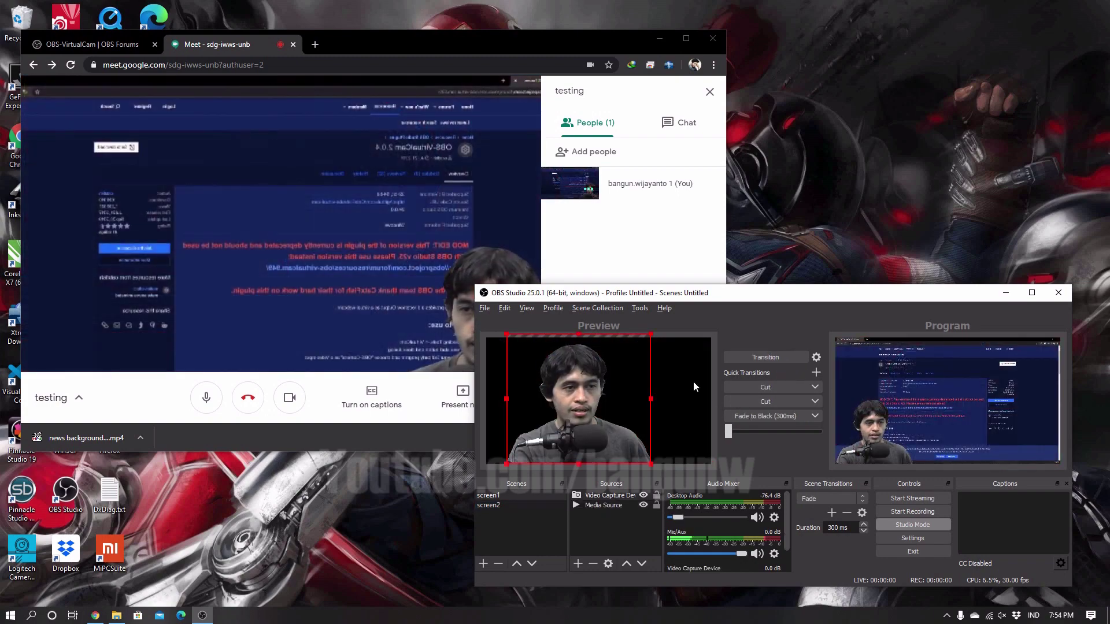
left_click_drag(572, 293, 712, 295)
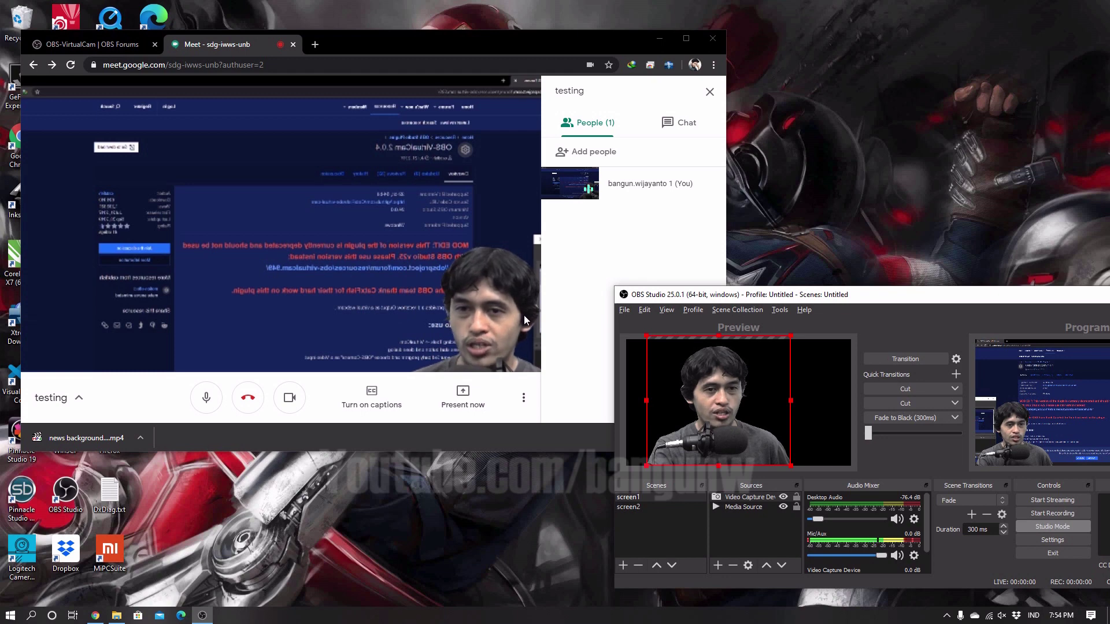
Step: Enable Horizontal Flip in the VirtualCam options of OBS Studio and close the dialog
left_click(779, 310)
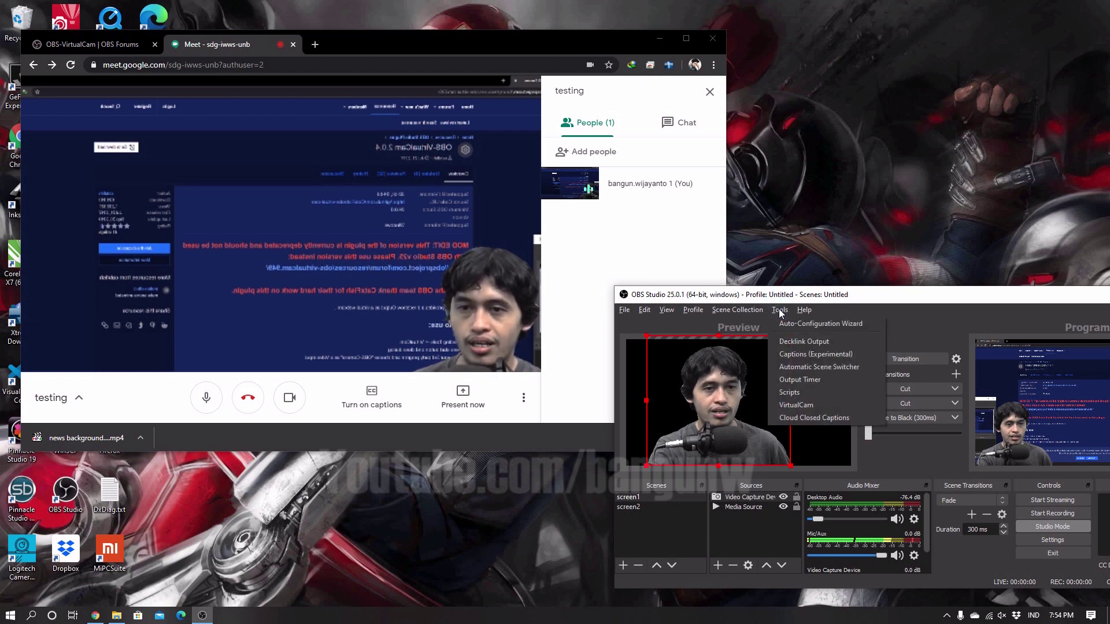
left_click(805, 404)
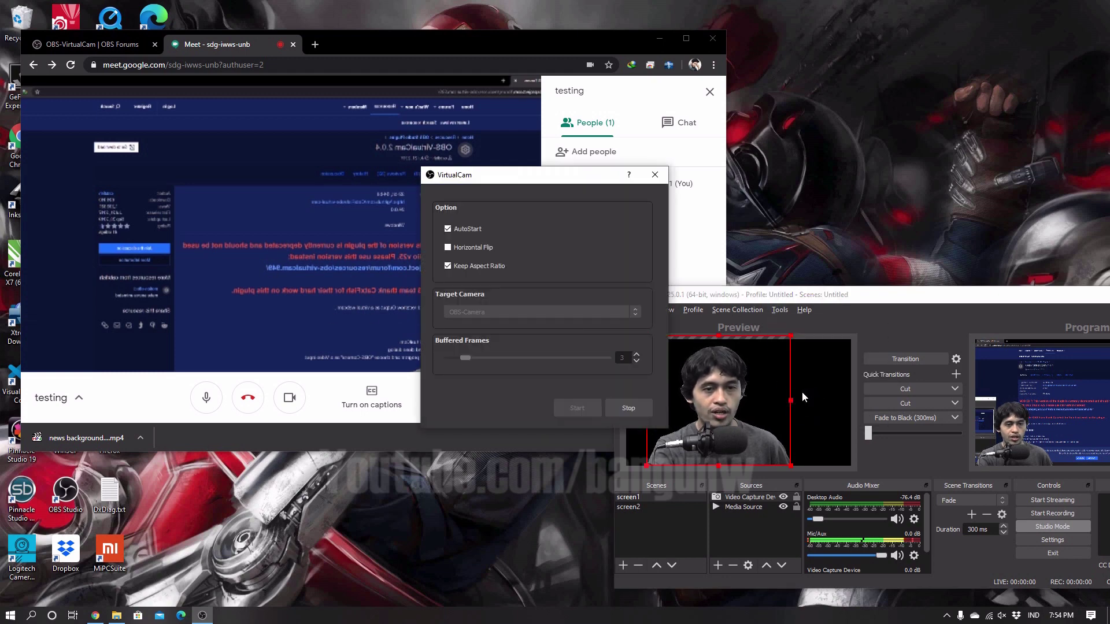
left_click(474, 248)
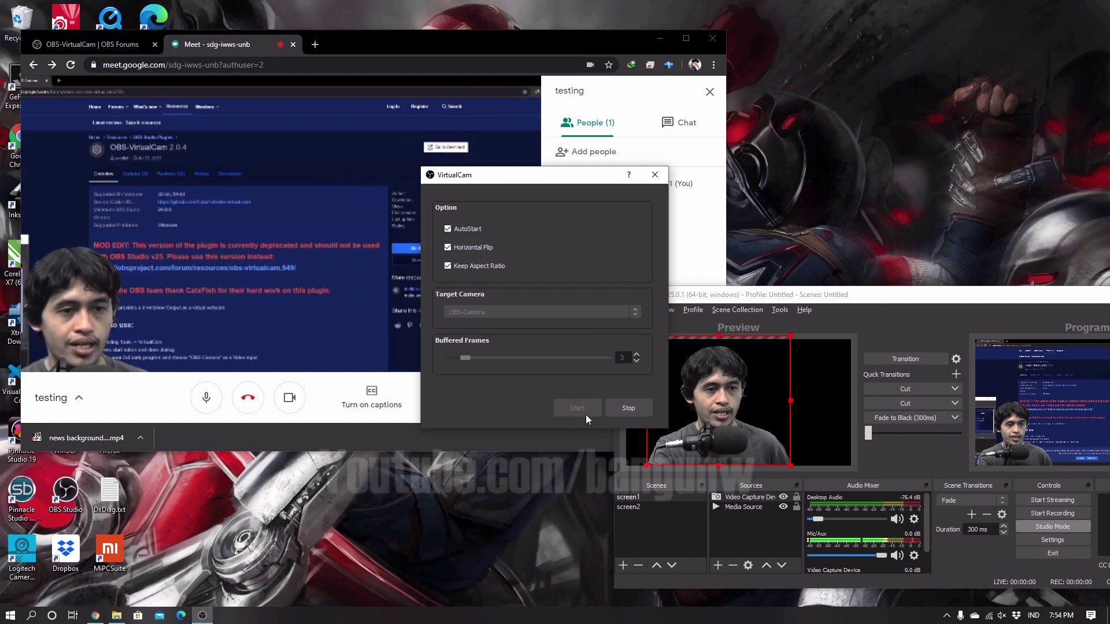
left_click(662, 180)
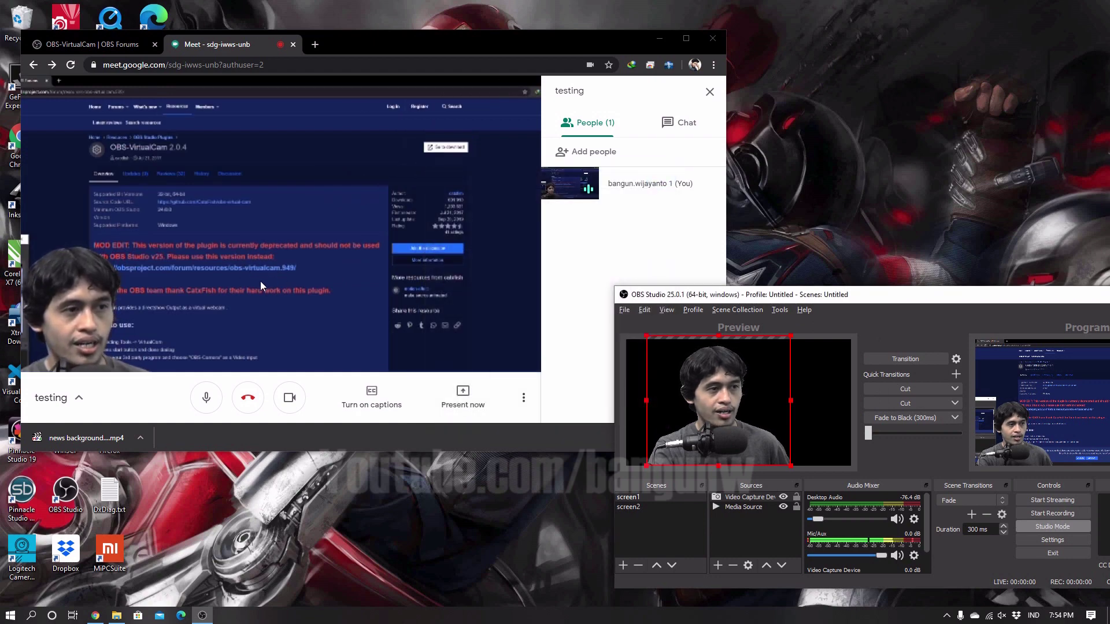
Step: Reposition the OBS Studio window beside the Meet video, preview screen2 and screen1, and transition screen1 to the program output
left_click_drag(735, 296, 629, 257)
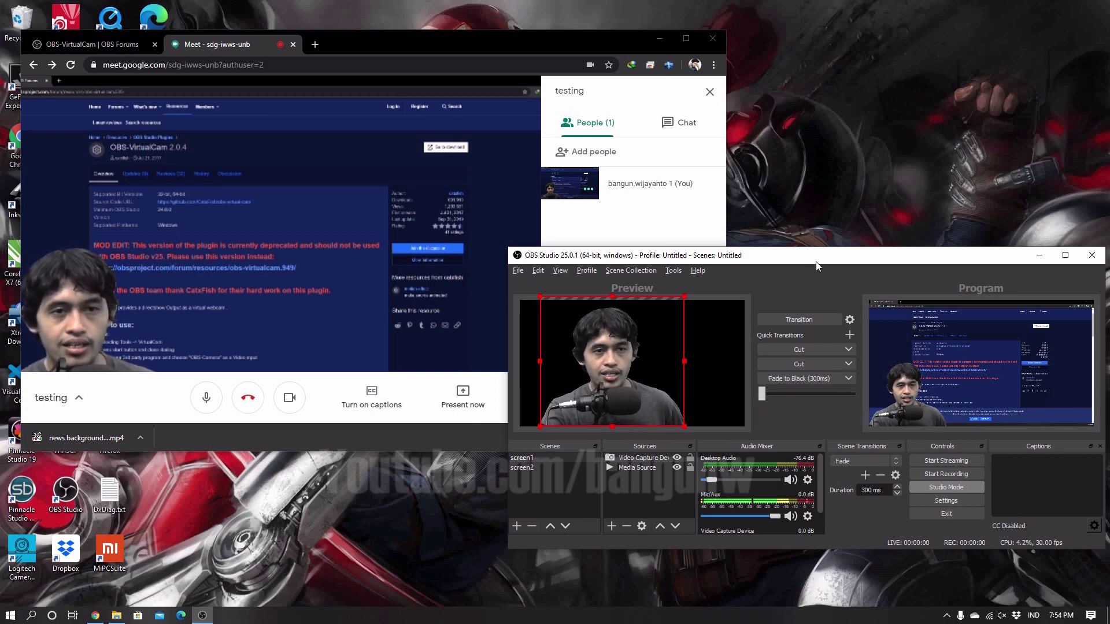
left_click_drag(819, 255, 794, 255)
left_click(523, 468)
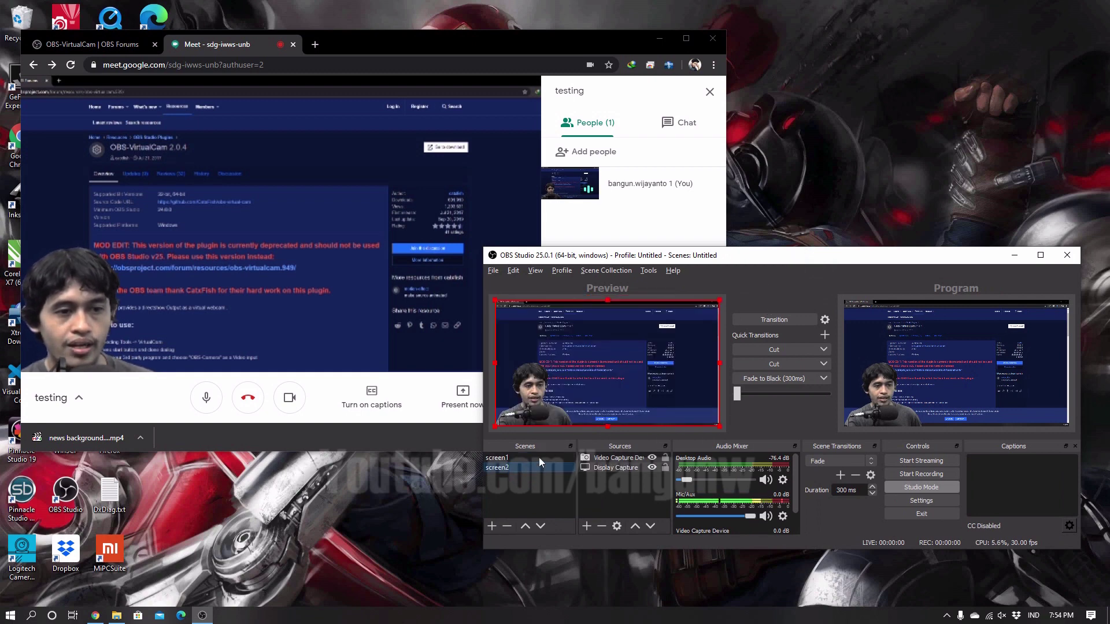
left_click(549, 458)
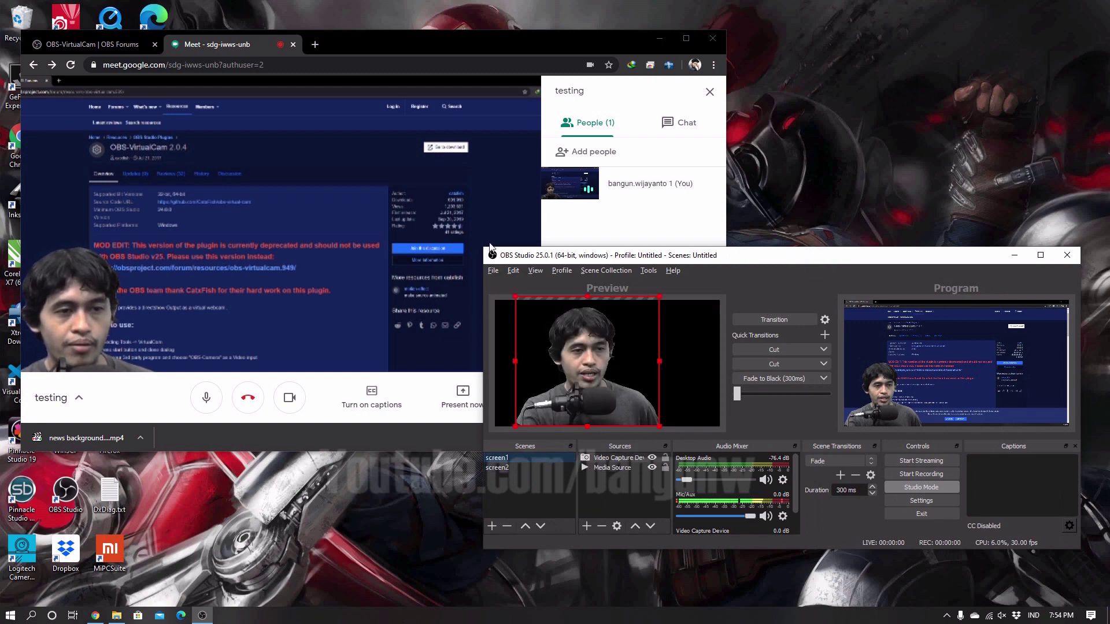
left_click(768, 319)
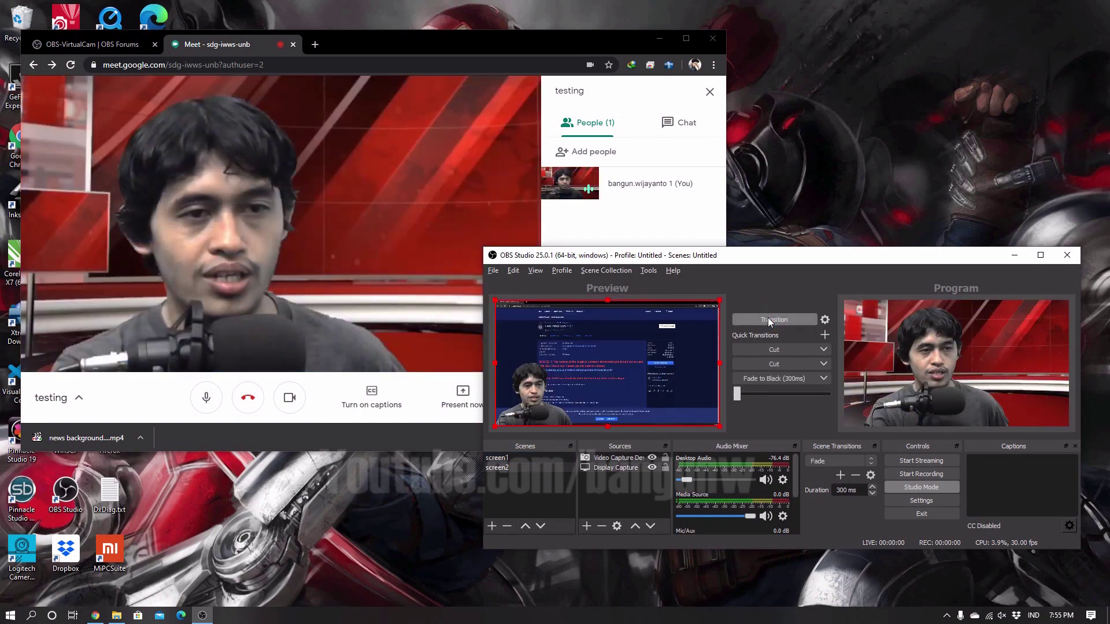
left_click_drag(661, 261, 638, 302)
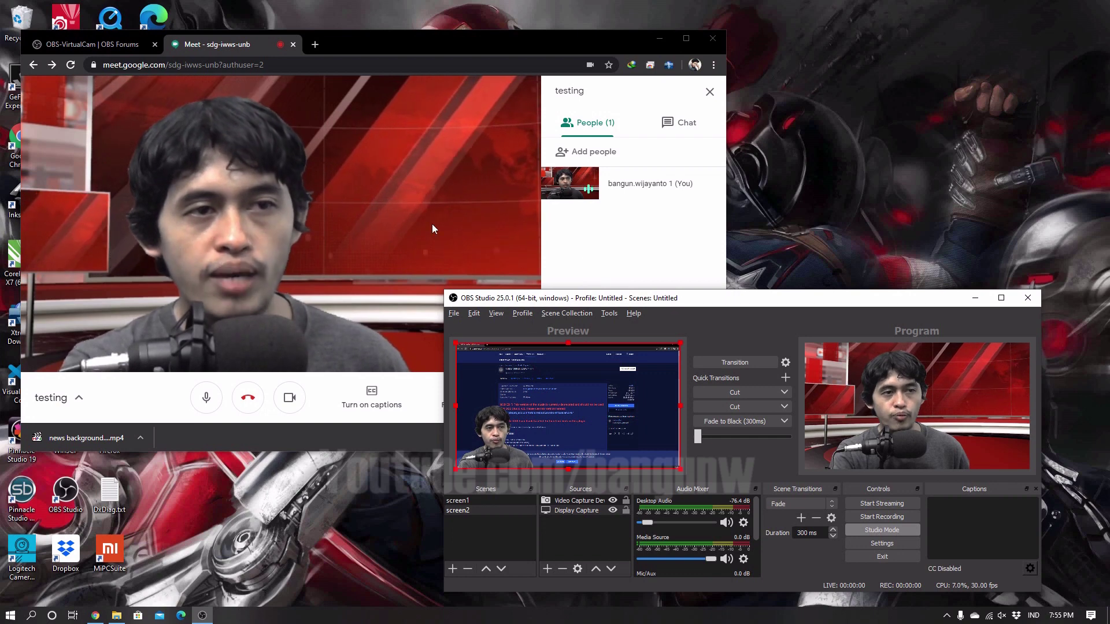
Step: Review the send and receive resolution options in Google Meet's video settings, choosing High definition (720p) for both, and return to OBS Studio
left_click(432, 48)
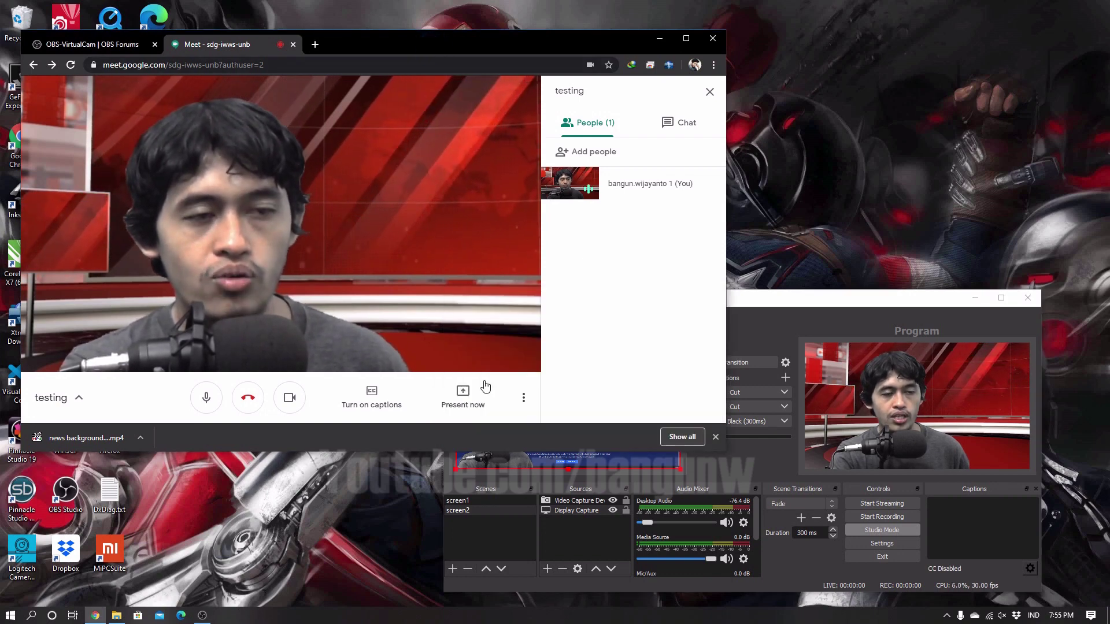
left_click(523, 400)
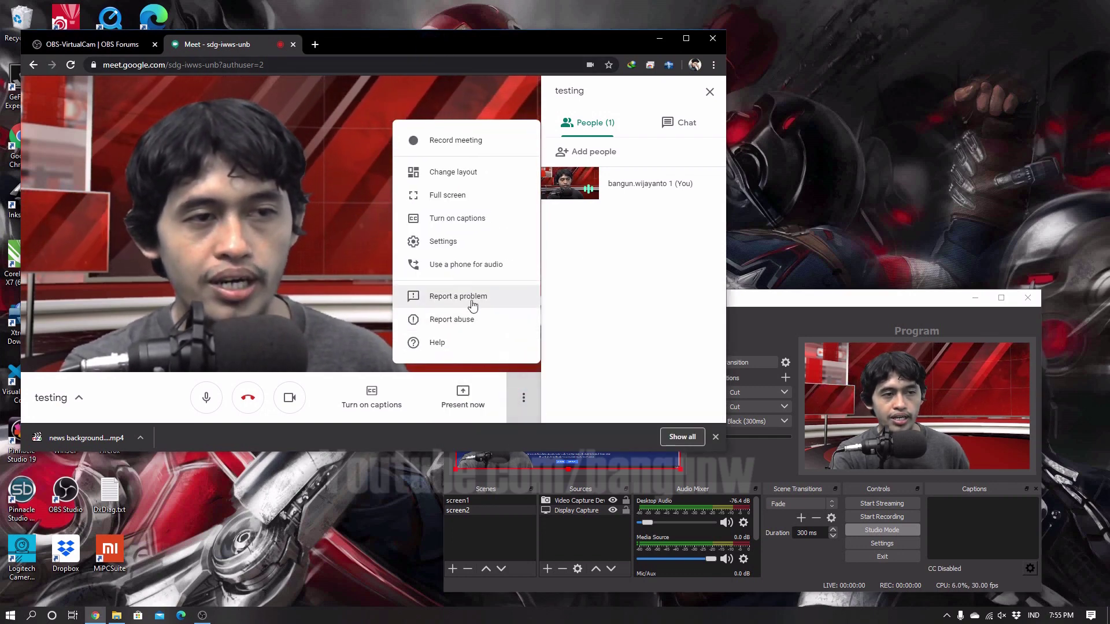
left_click(453, 248)
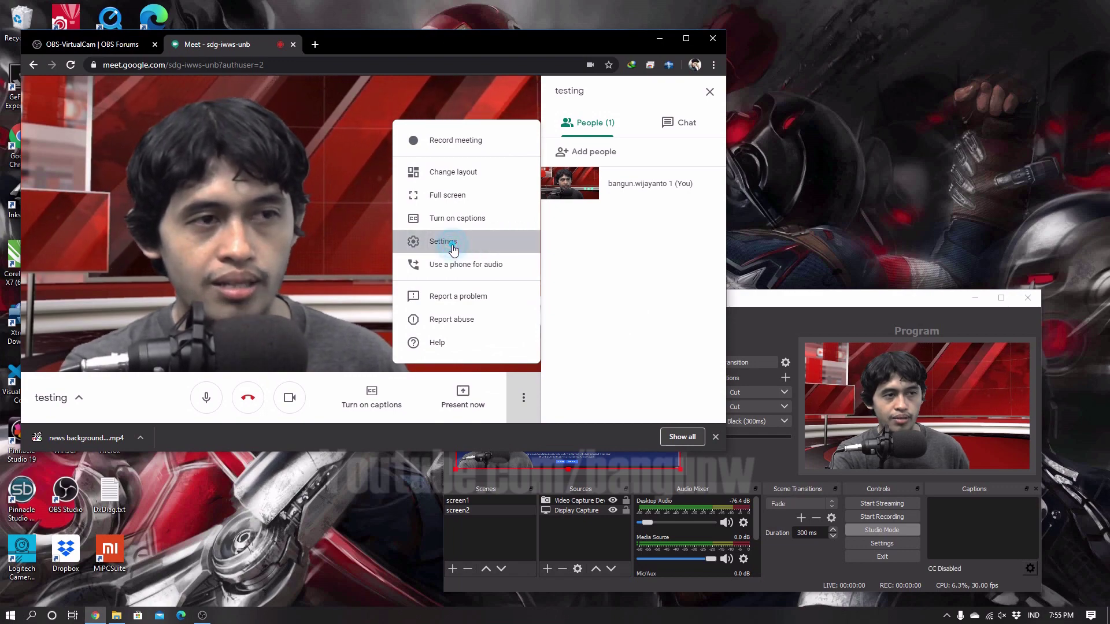
left_click(415, 130)
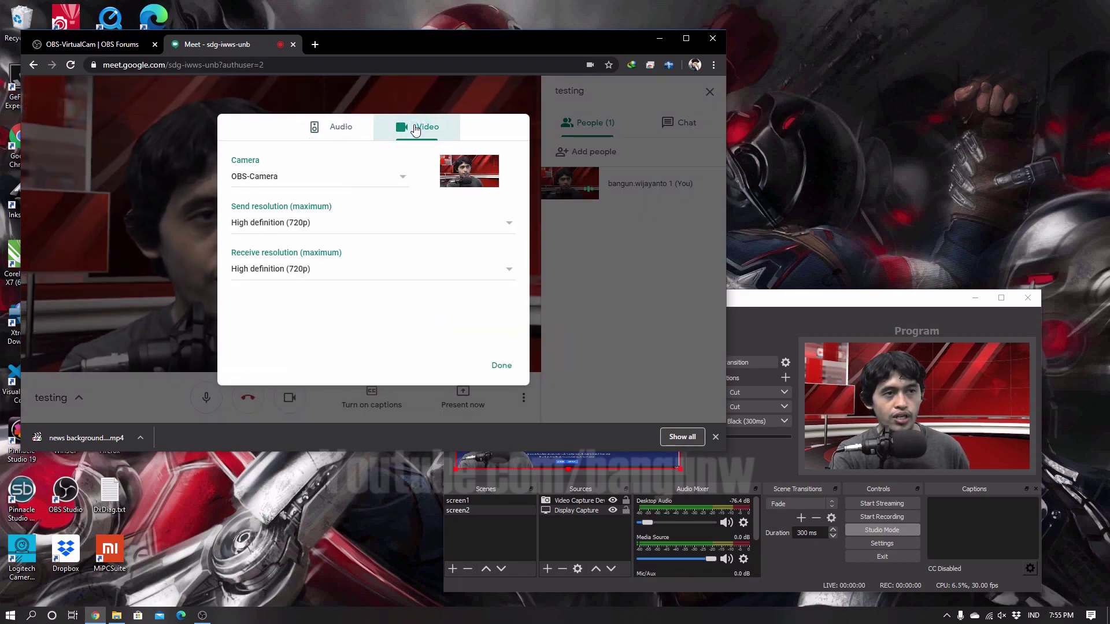
left_click(398, 228)
left_click(396, 229)
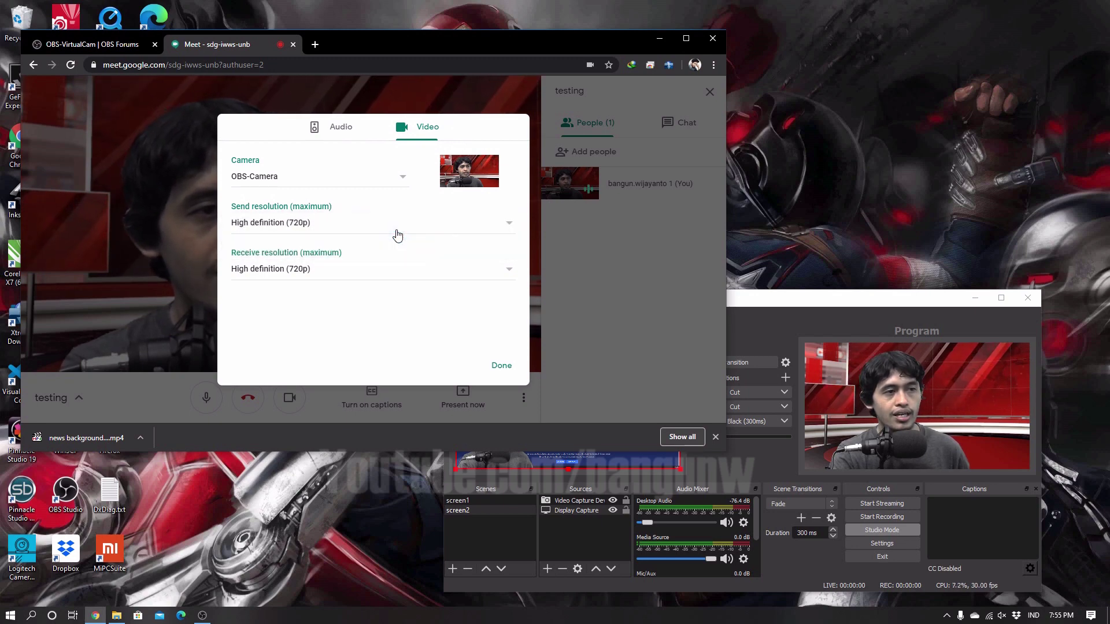
left_click(406, 282)
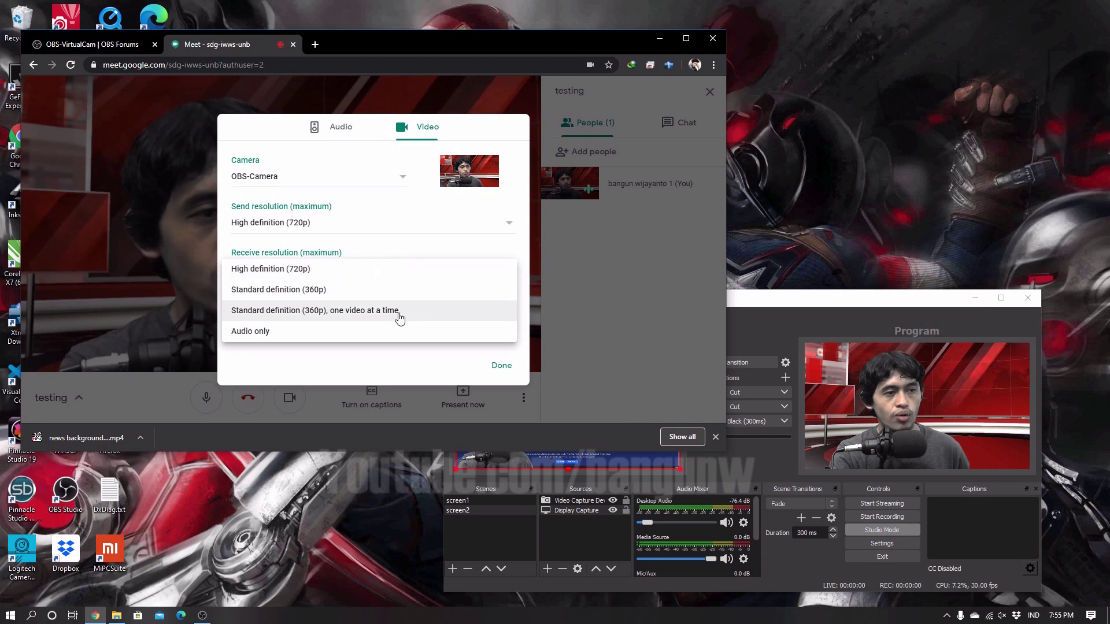
left_click(364, 278)
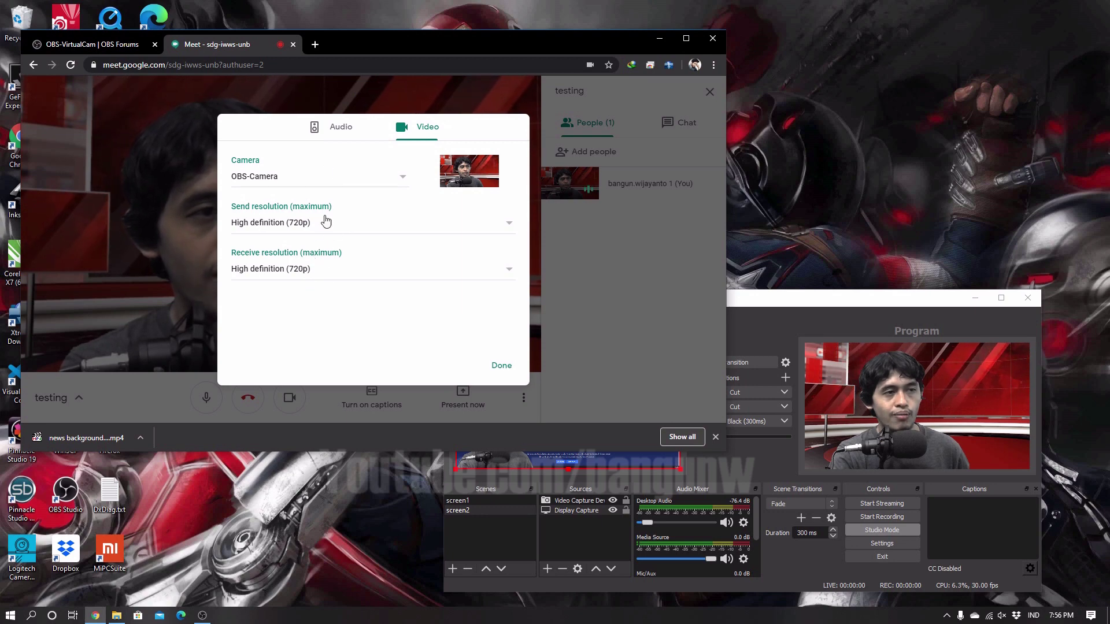
left_click(492, 365)
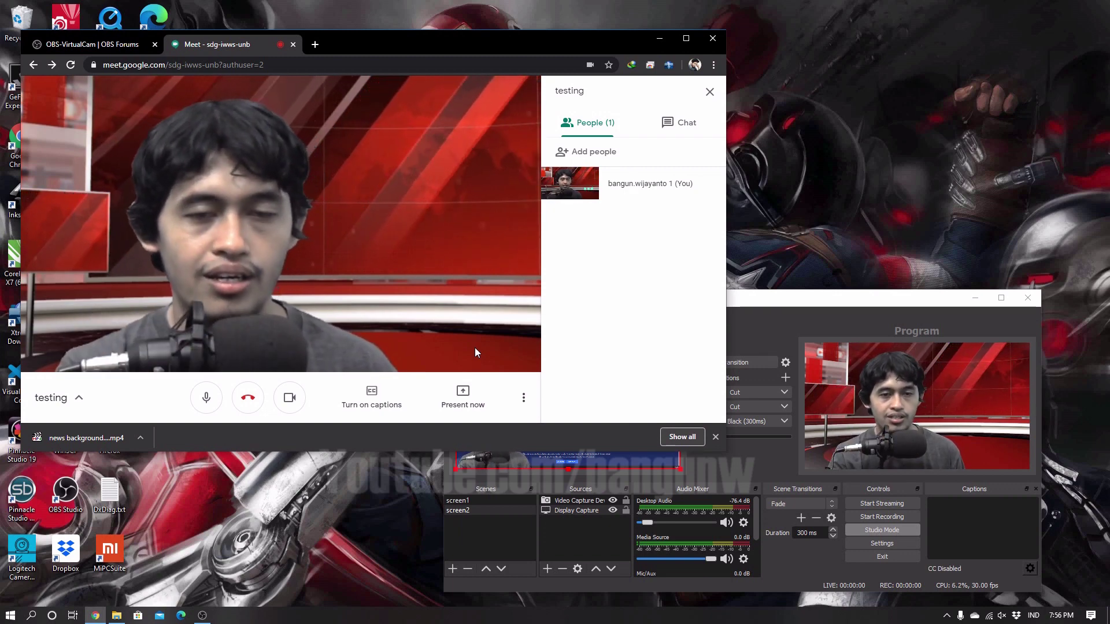
left_click(841, 299)
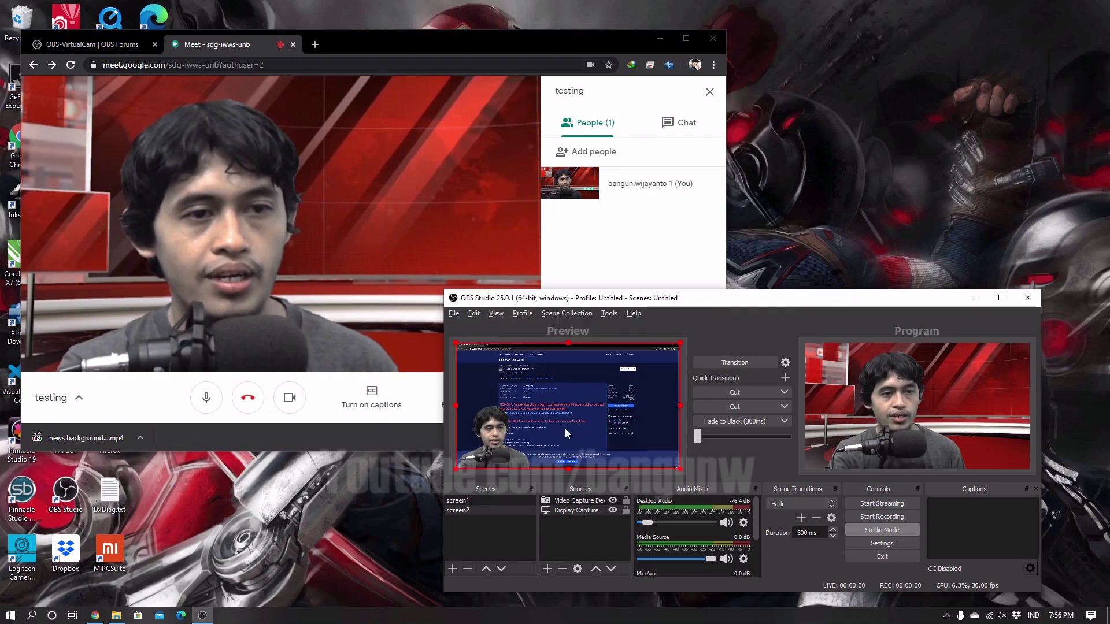